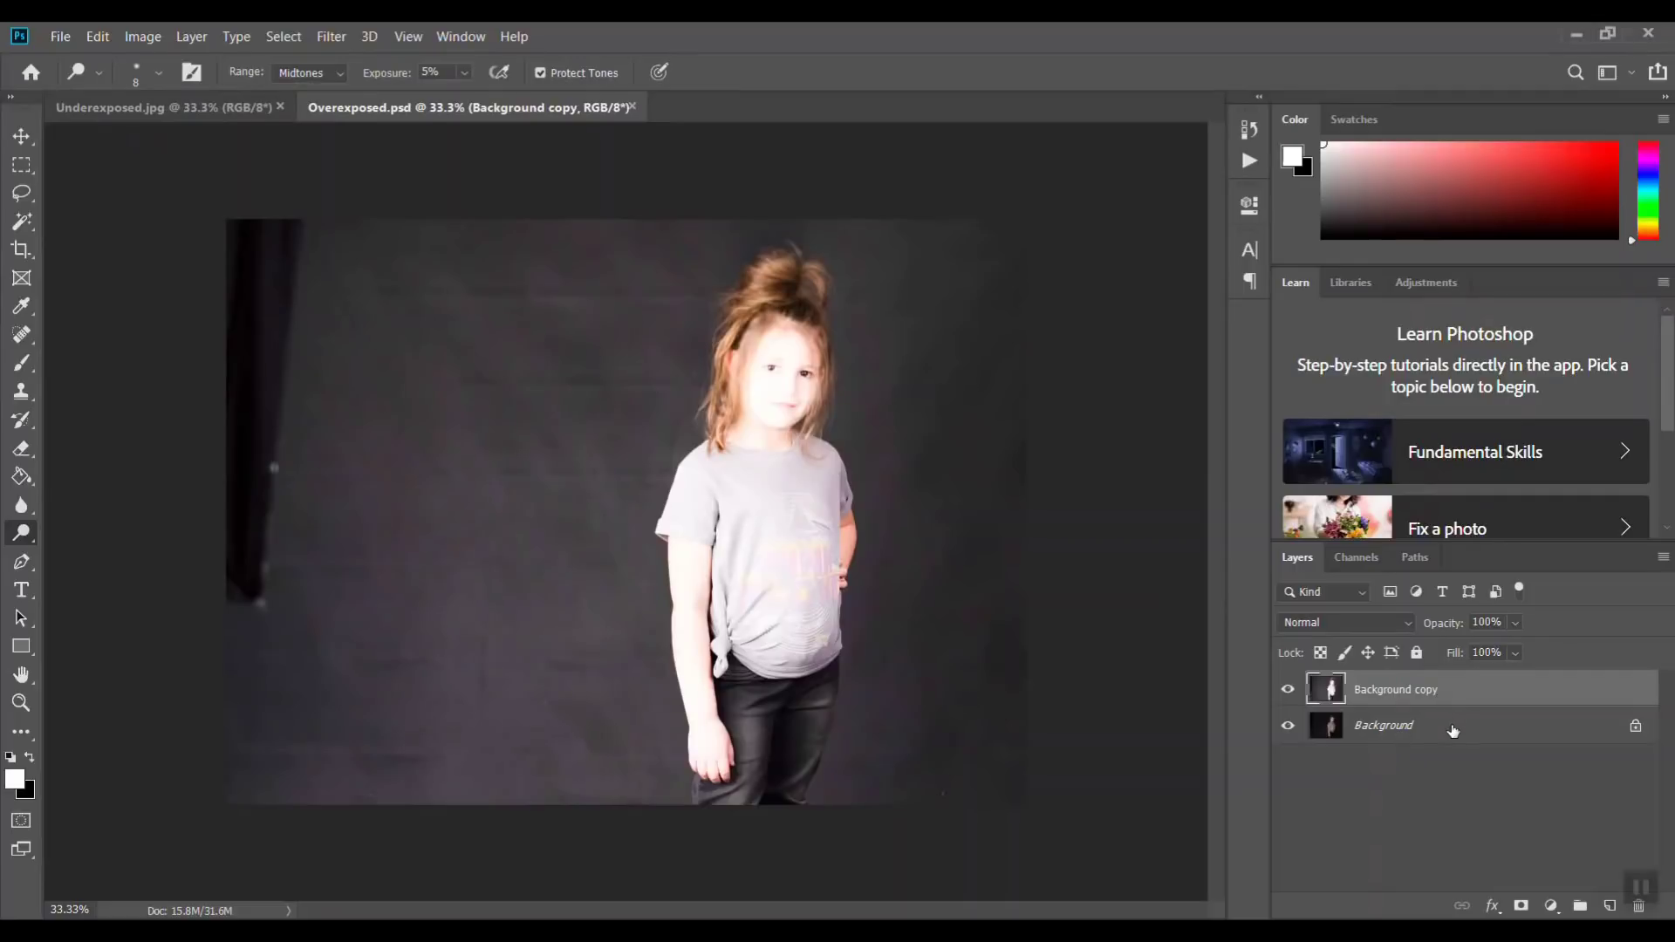
Flatten Overexposed.psd into a single Background layer, then glance at Underexposed.jpg before returning
right_click(1435, 728)
left_click(1476, 668)
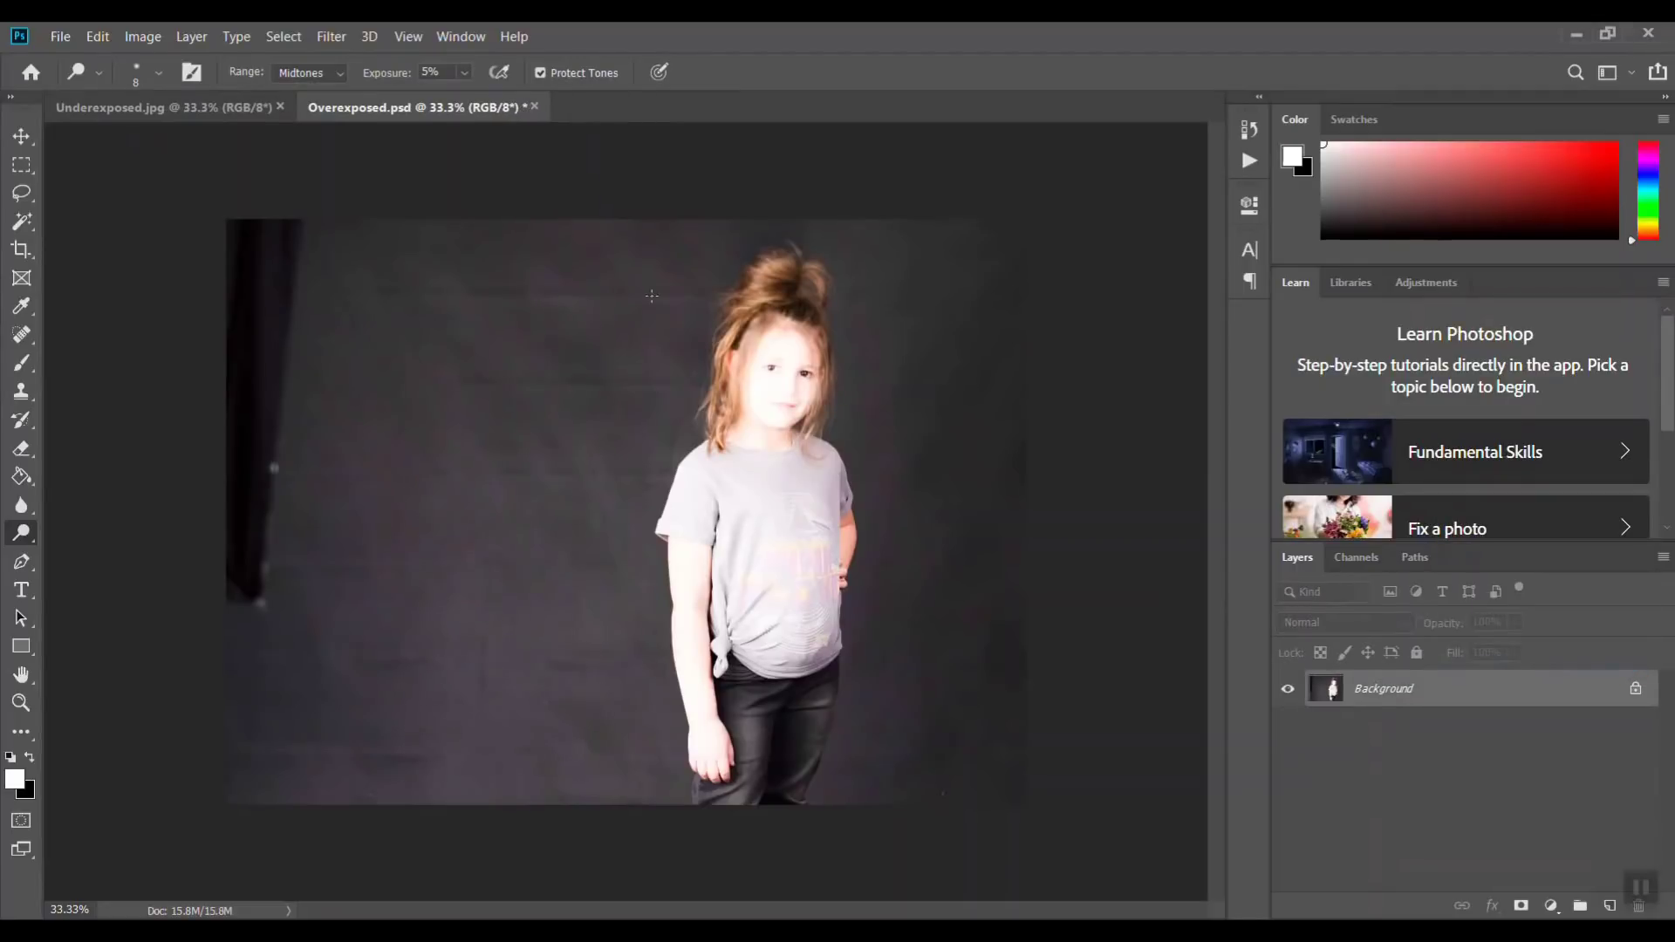
left_click(166, 118)
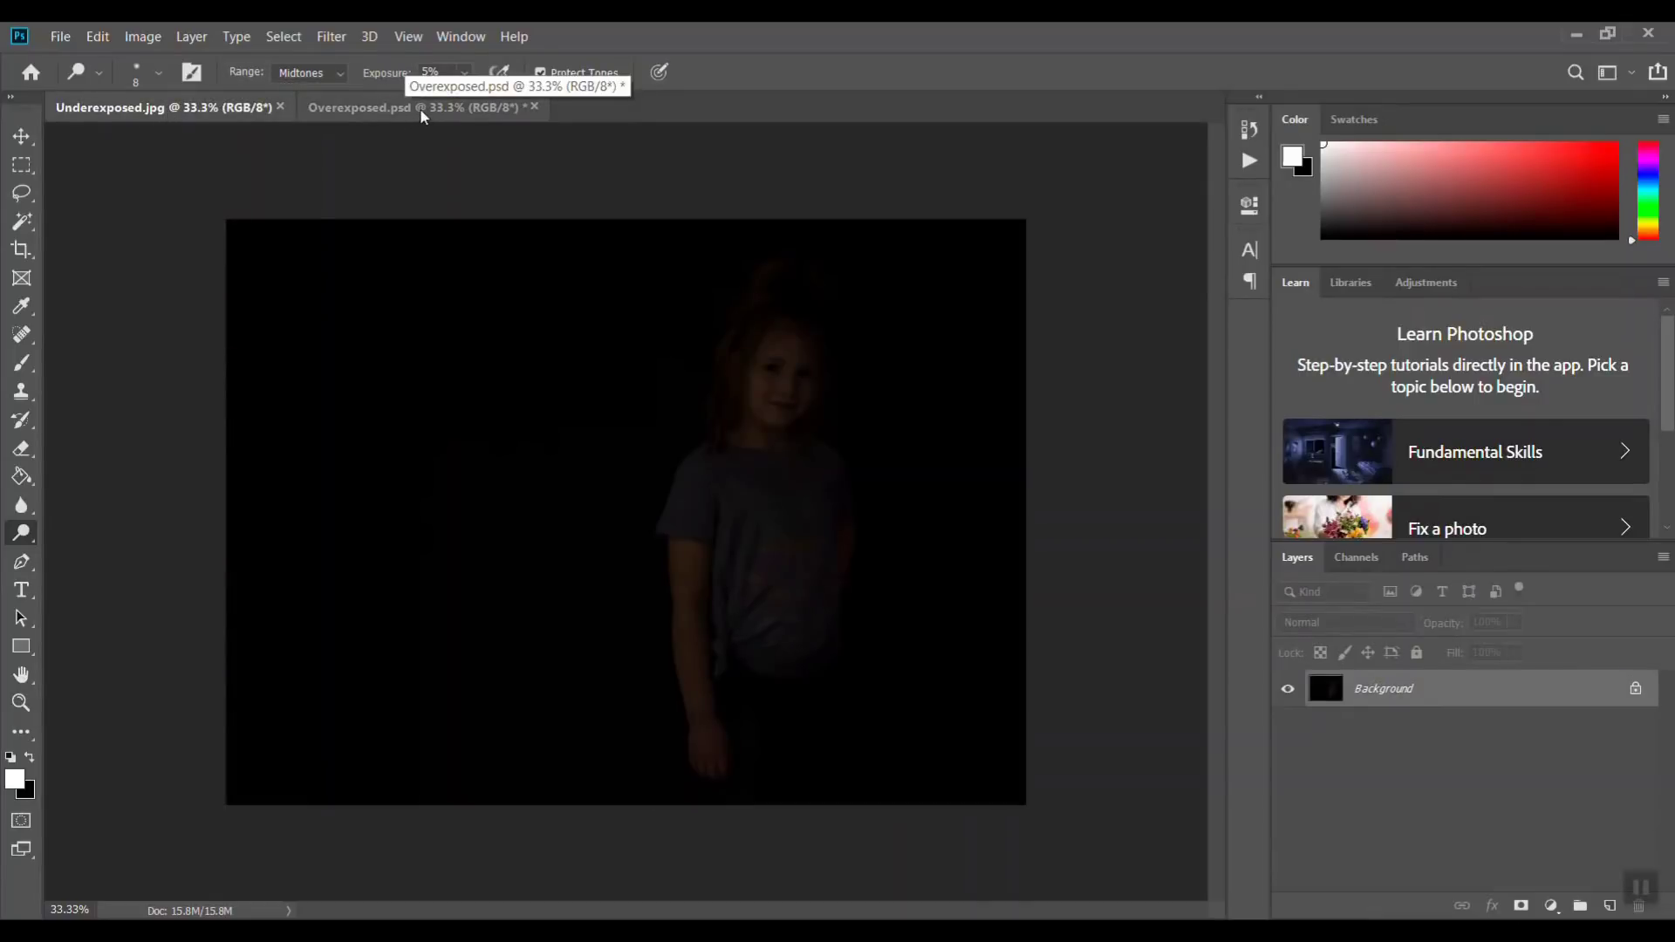
left_click(422, 112)
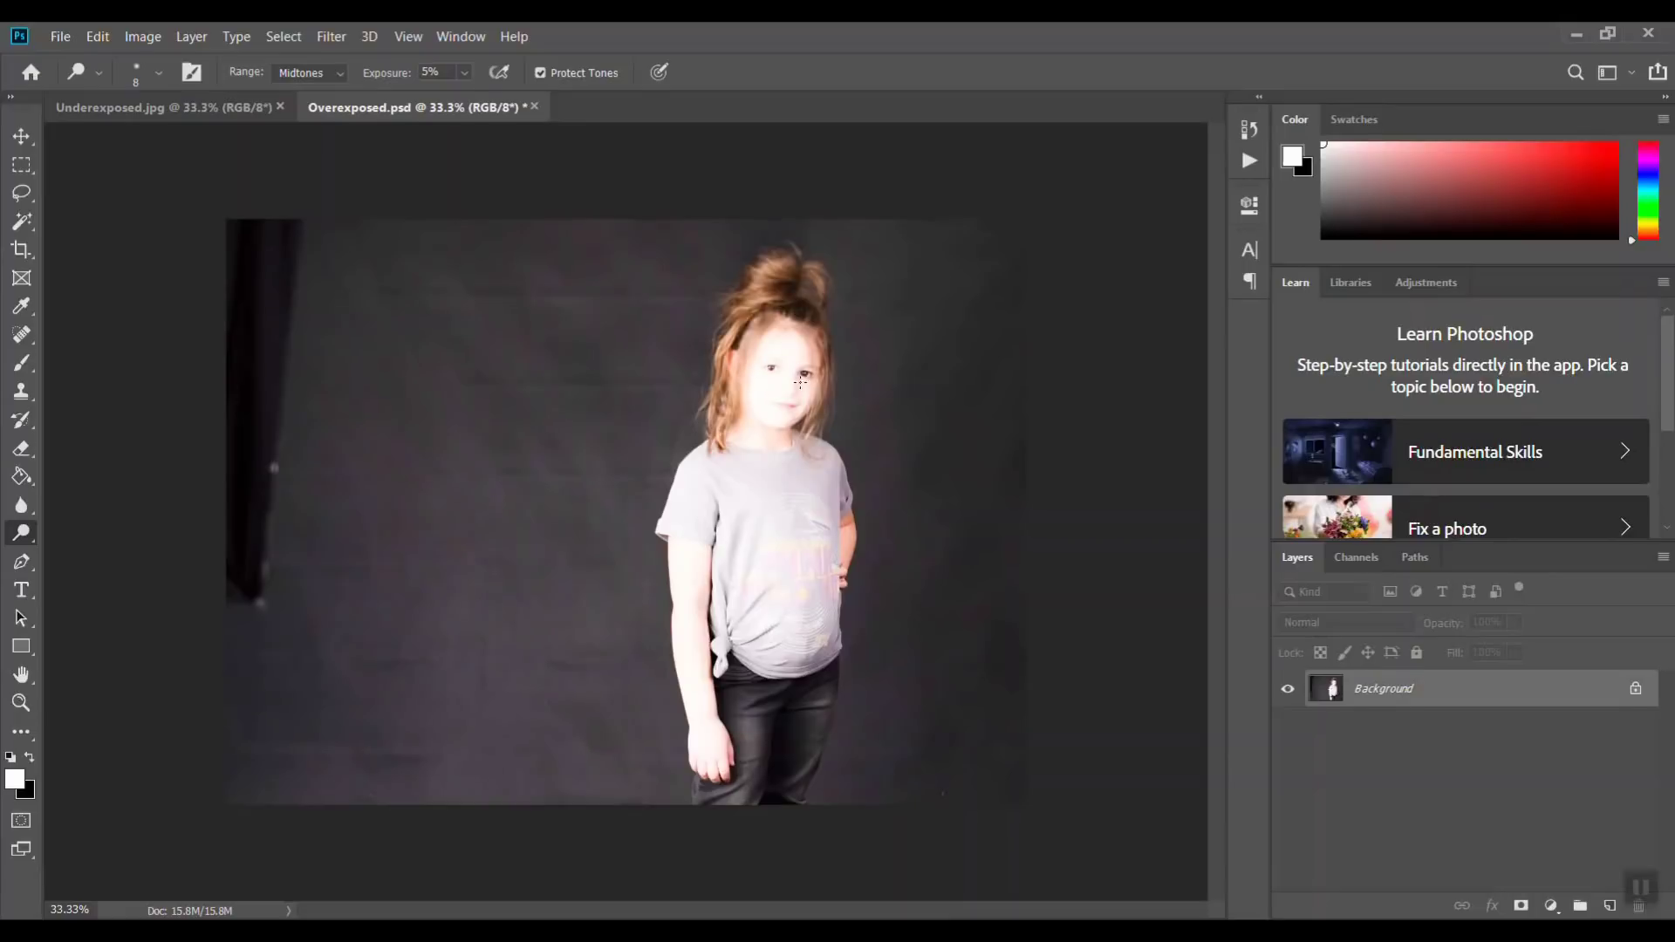
Duplicate the overexposed portrait's Background layer as Background copy
right_click(1387, 691)
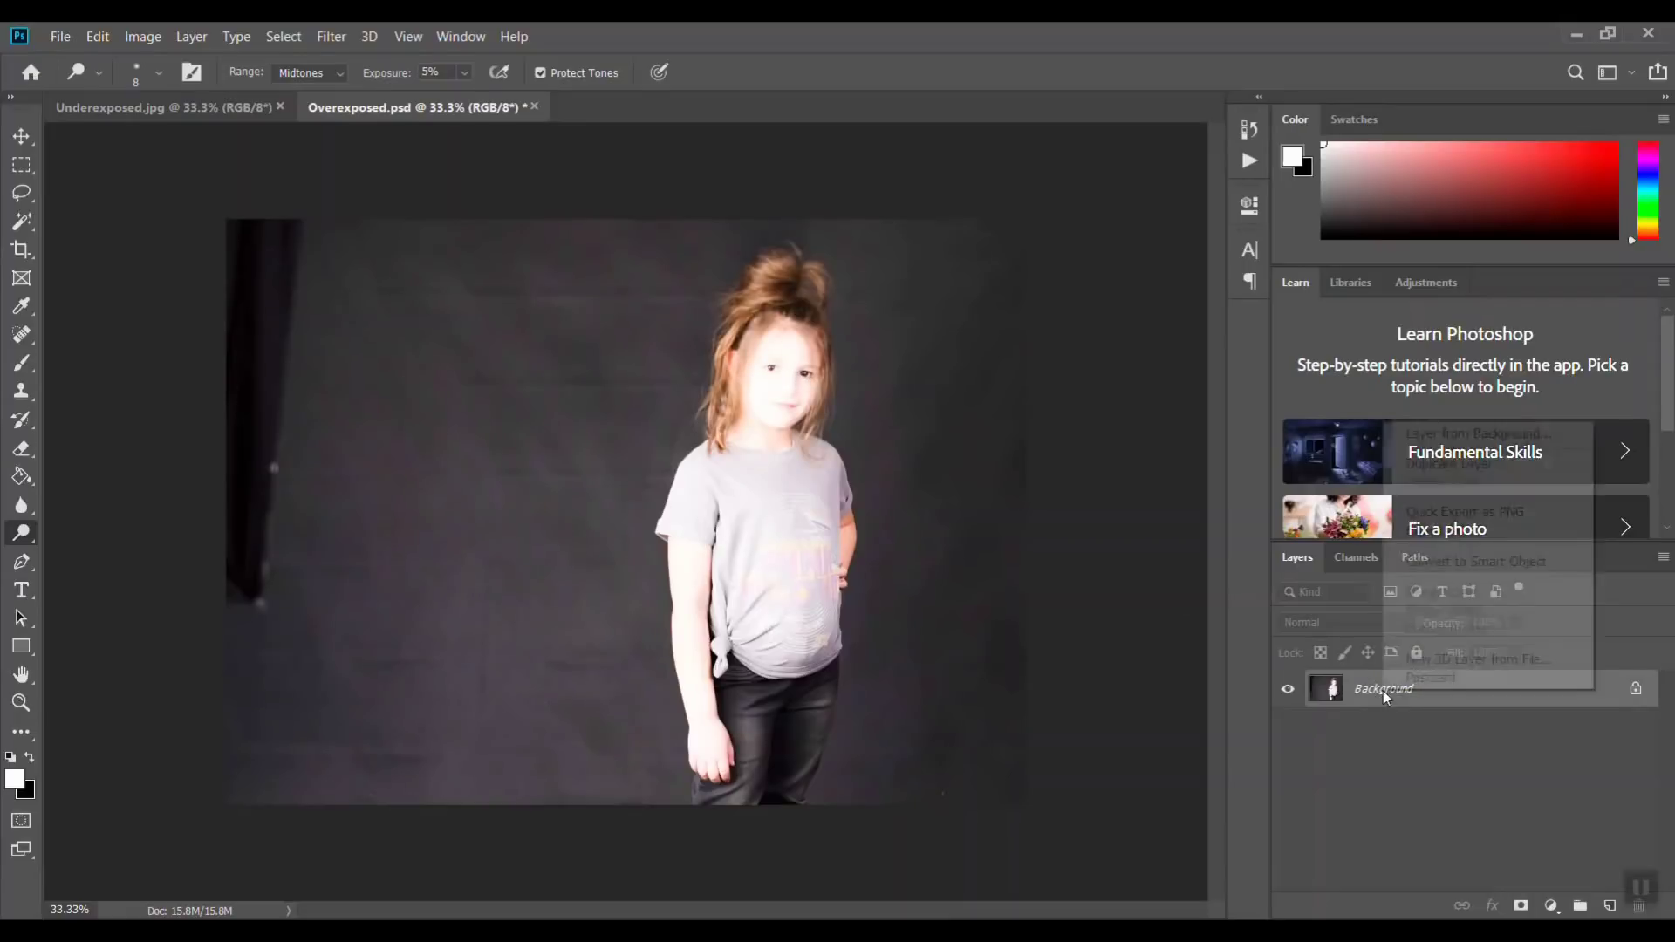
left_click(1448, 464)
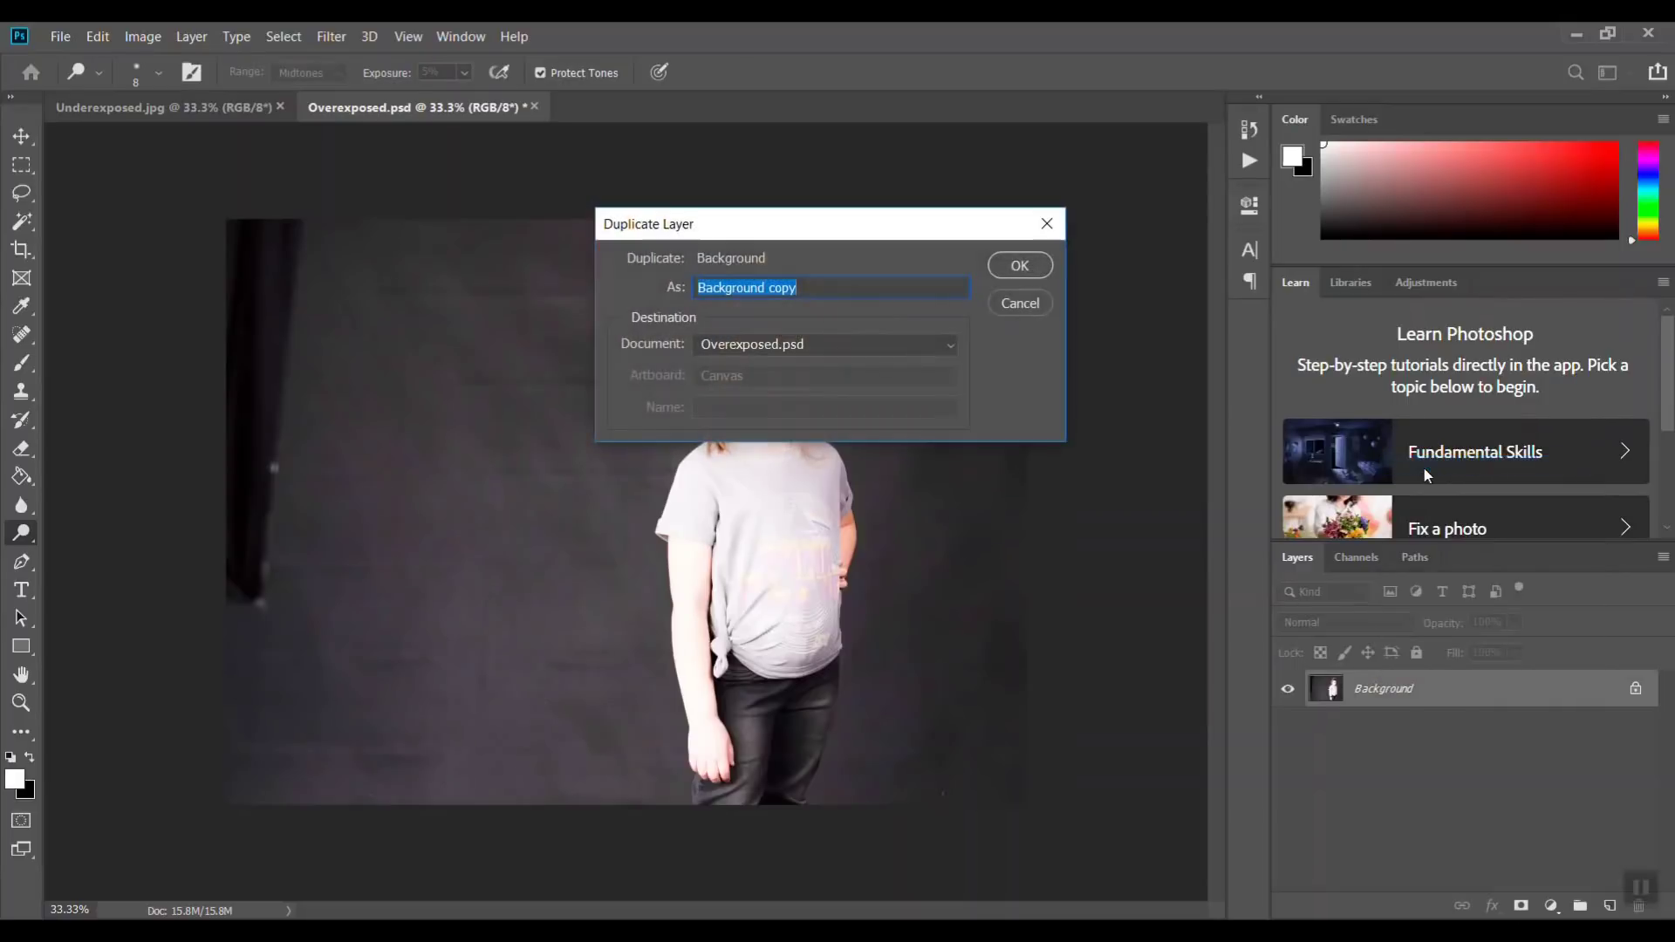
left_click(1000, 263)
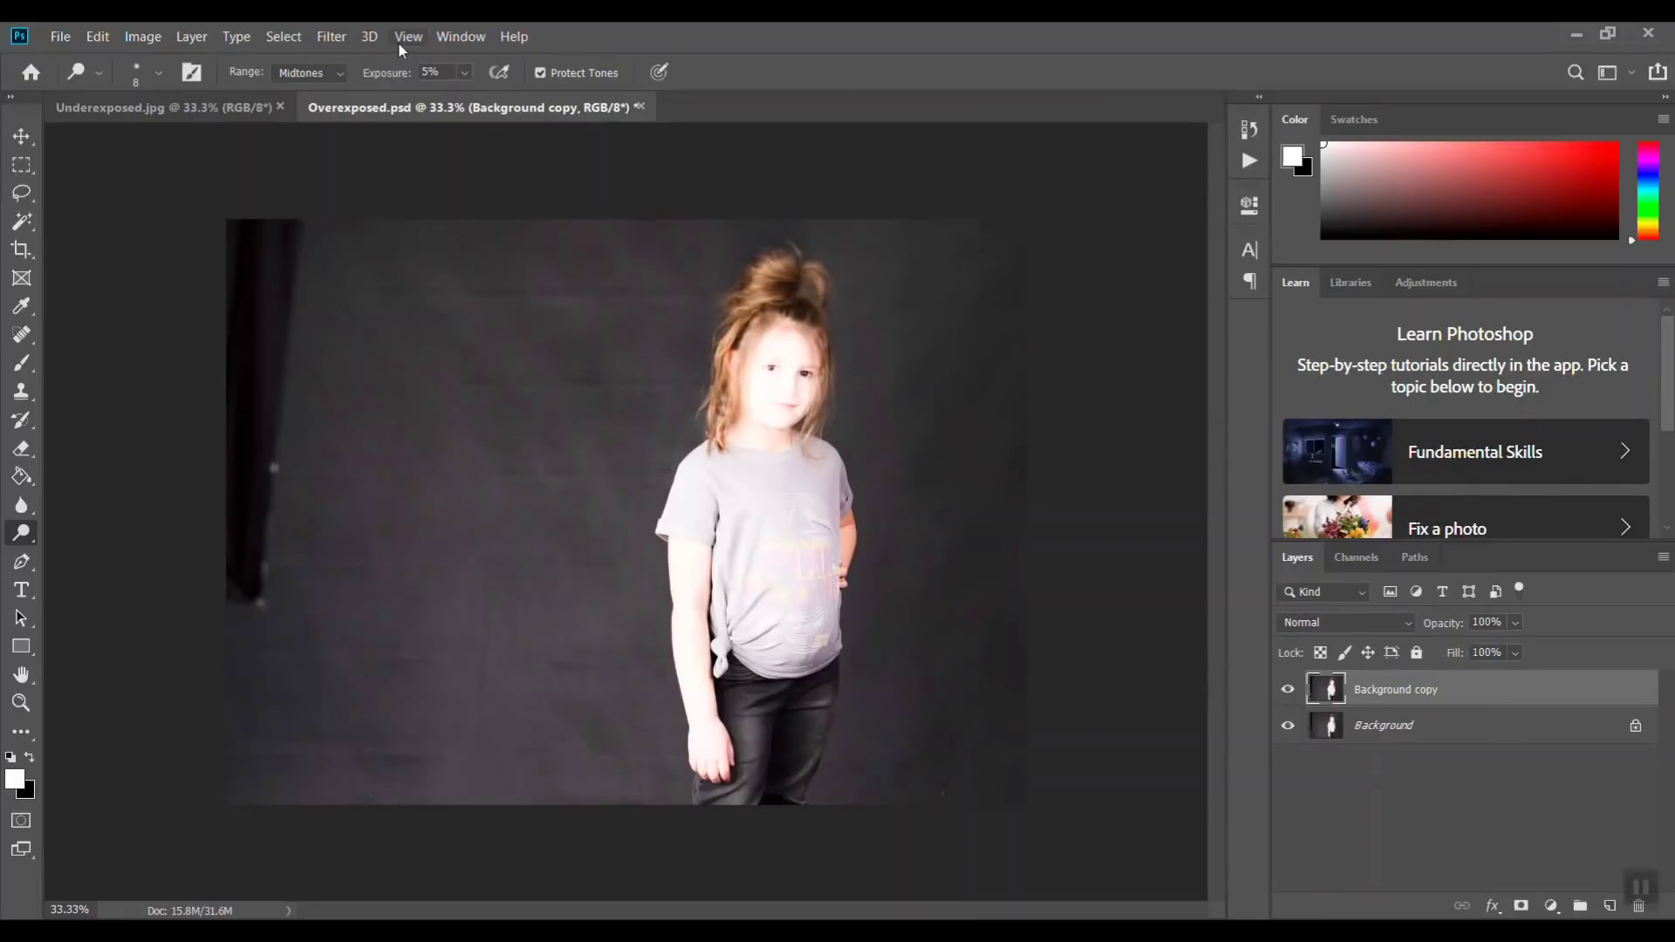
Preview lower Exposure and Offset values on the copy, then cancel the Exposure adjustment
left_click(140, 39)
mouse_move(201, 88)
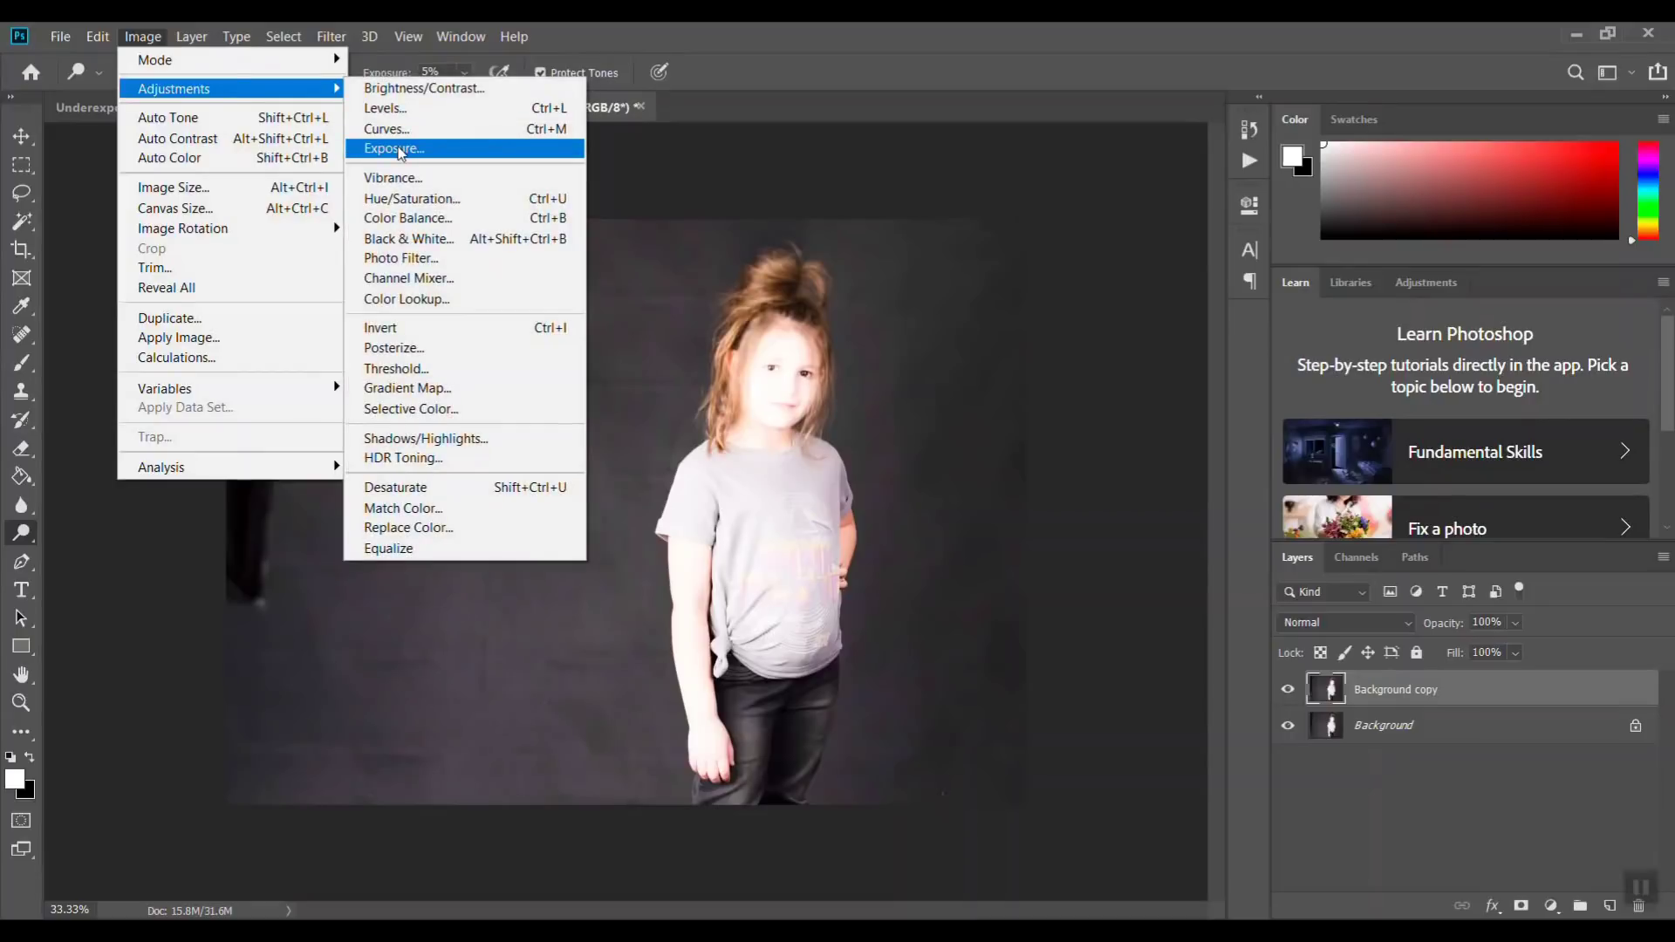
left_click(399, 150)
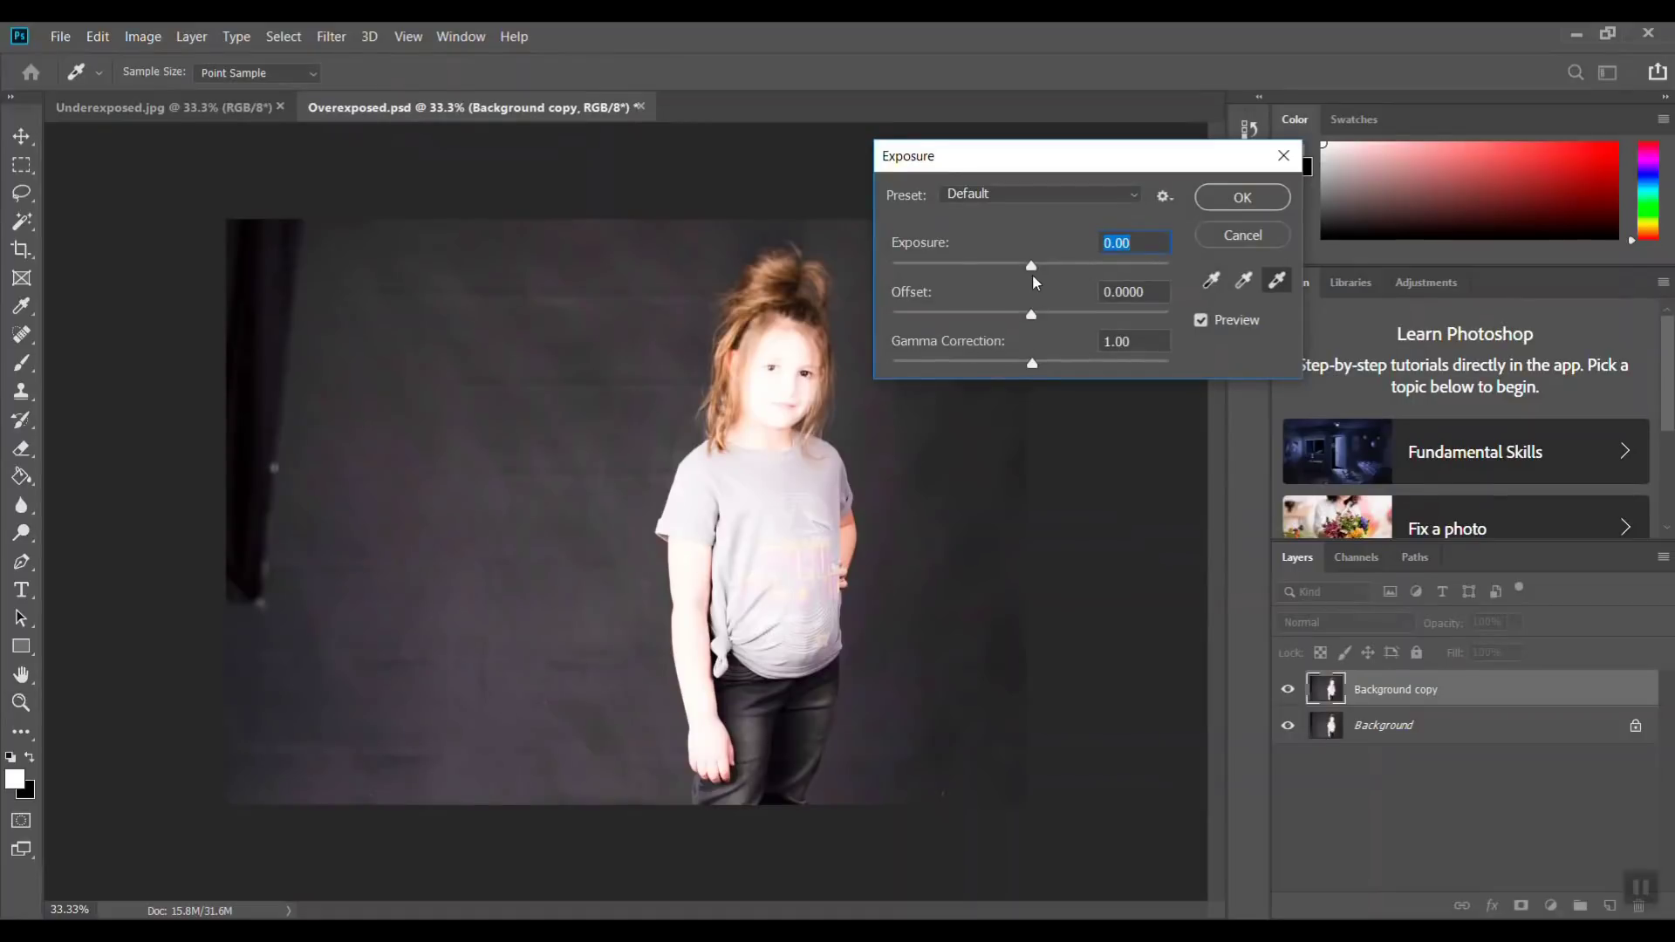
mouse_move(1031, 265)
left_mouse_down()
mouse_move(982, 267)
mouse_move(1036, 281)
mouse_move(1006, 288)
mouse_move(1031, 296)
left_mouse_up()
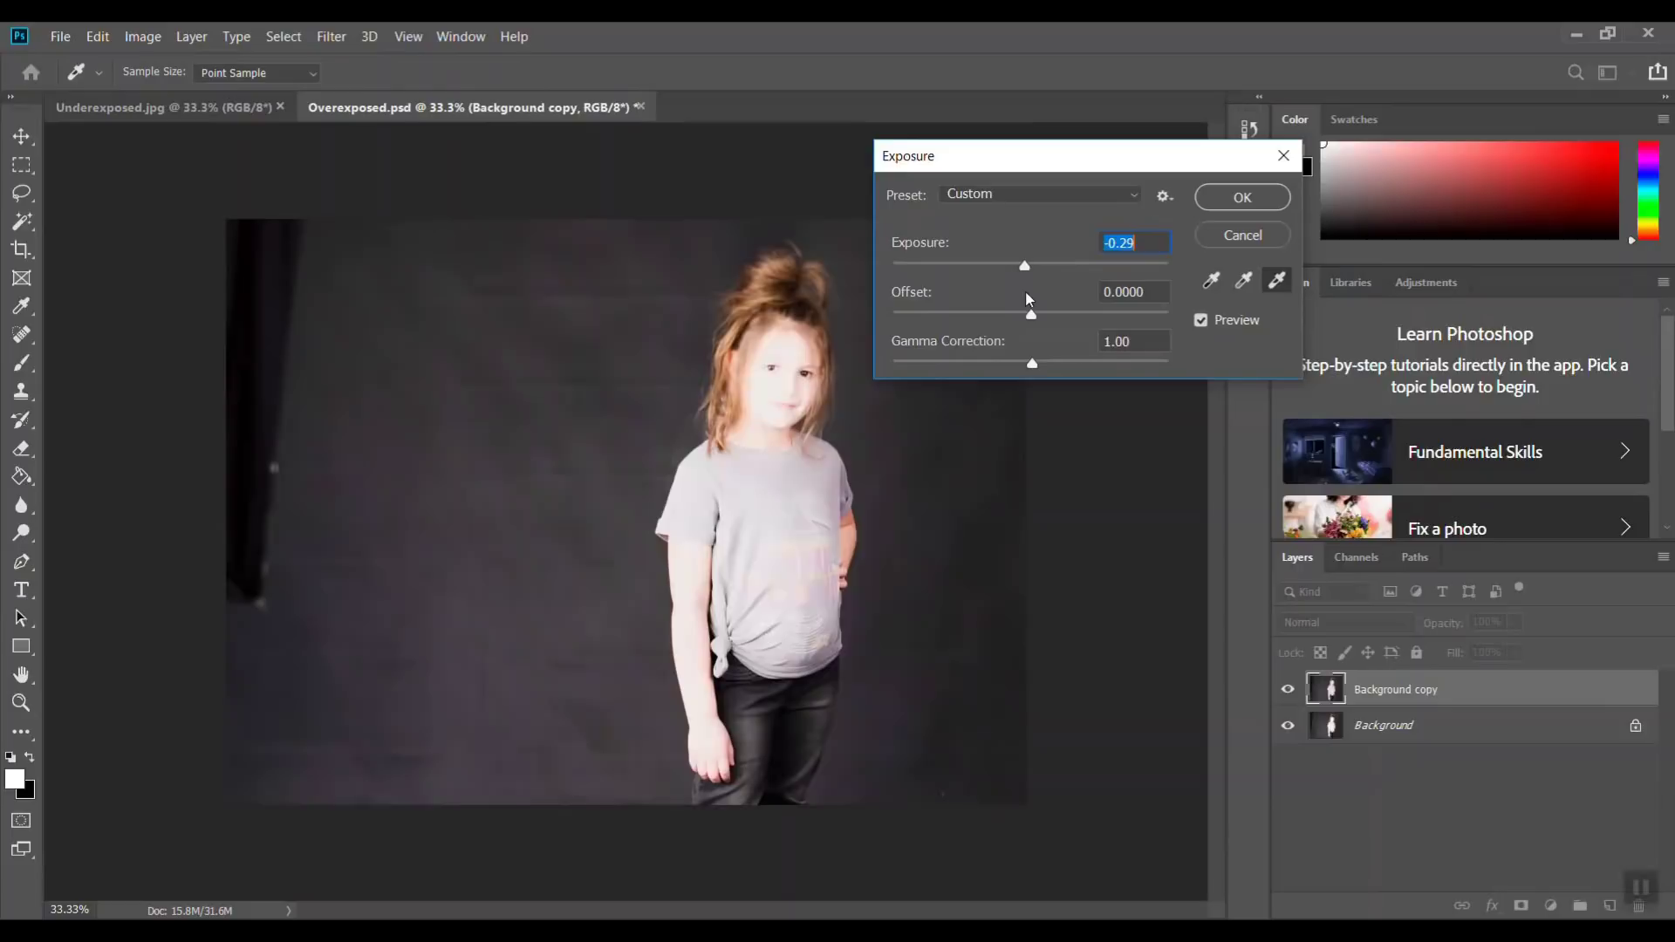
type("0")
left_click_drag(1031, 316, 1096, 370)
type("0")
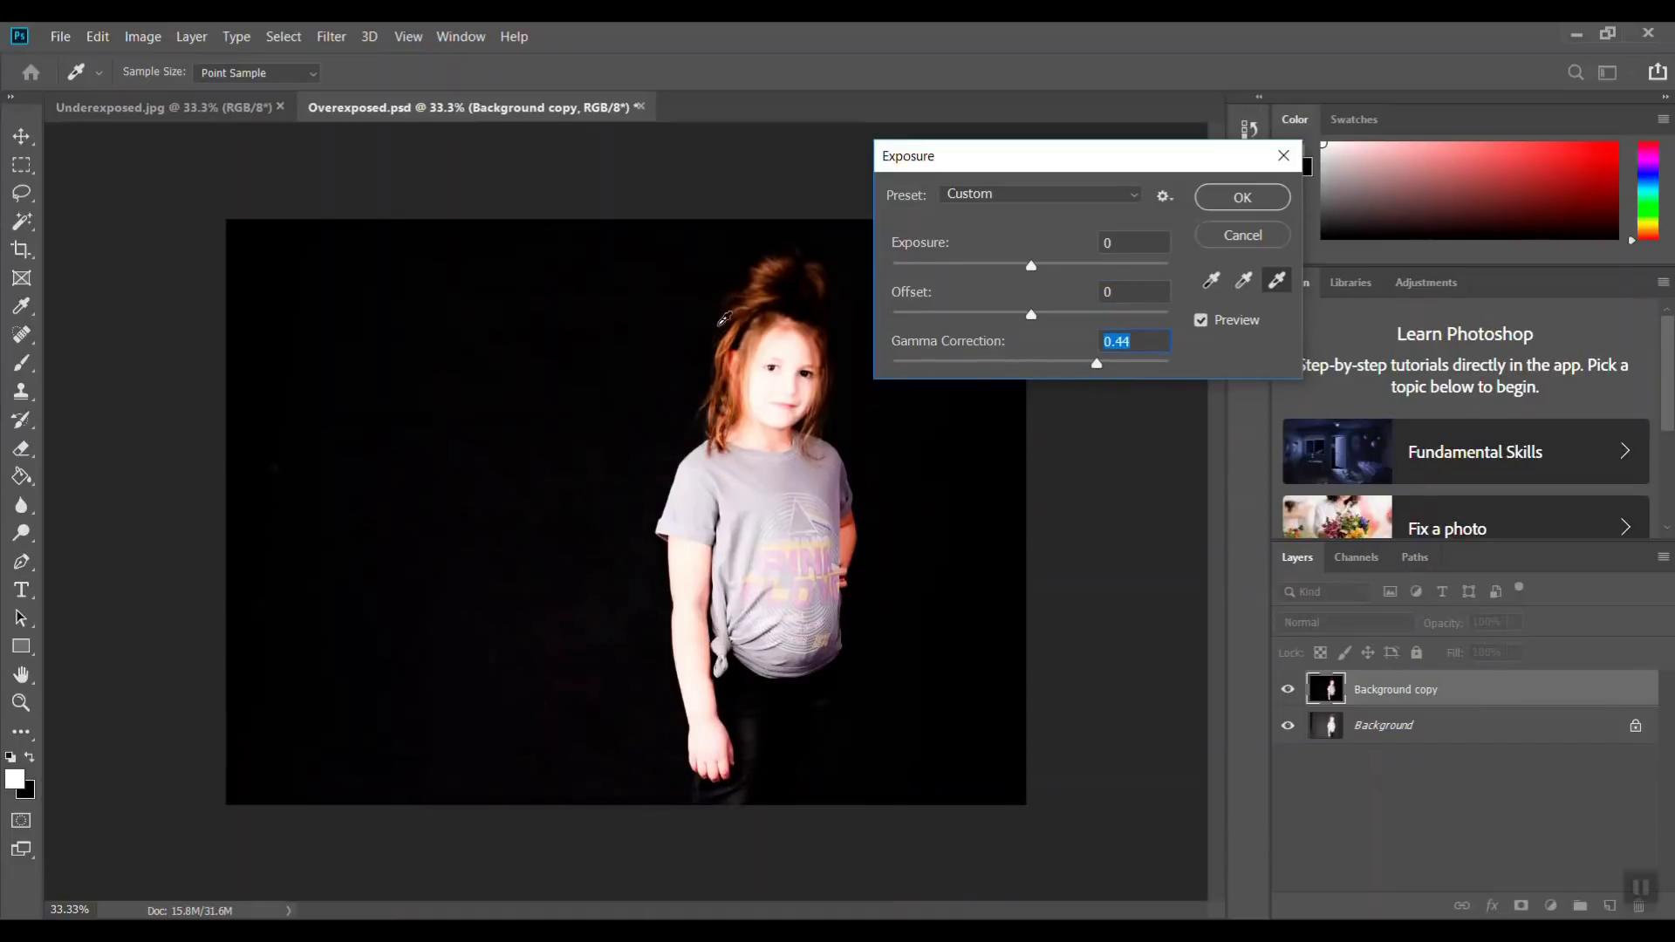
type("0")
left_click(1242, 234)
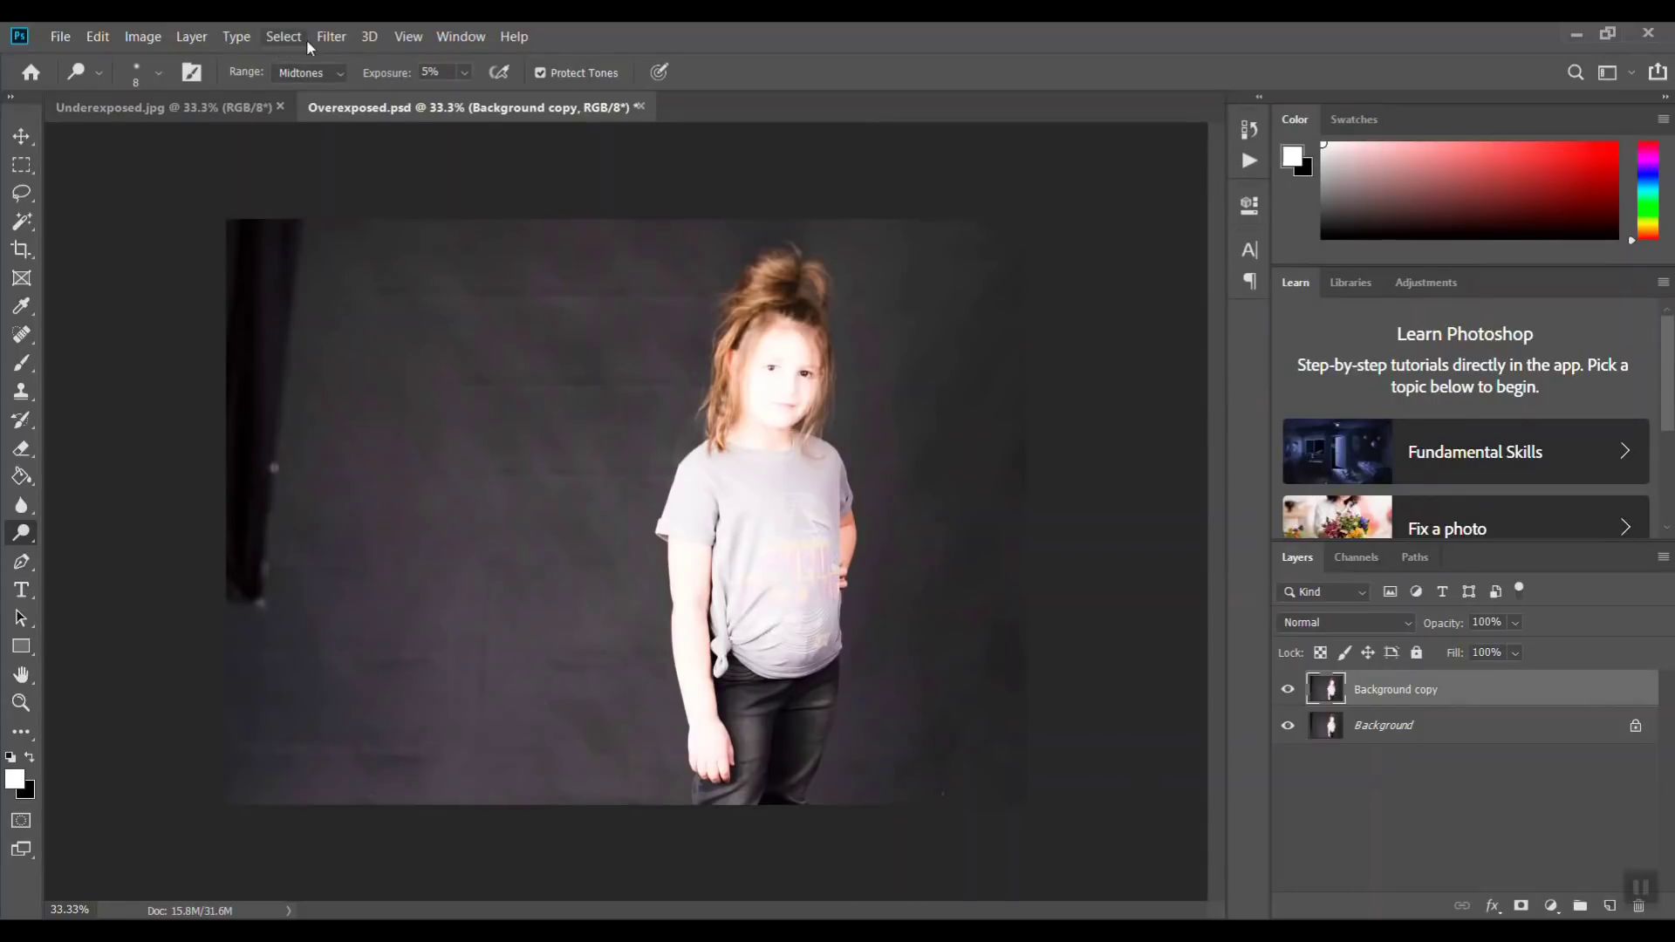
Open the copy layer in the Camera Raw filter with the whole photo fitted in view
left_click(332, 37)
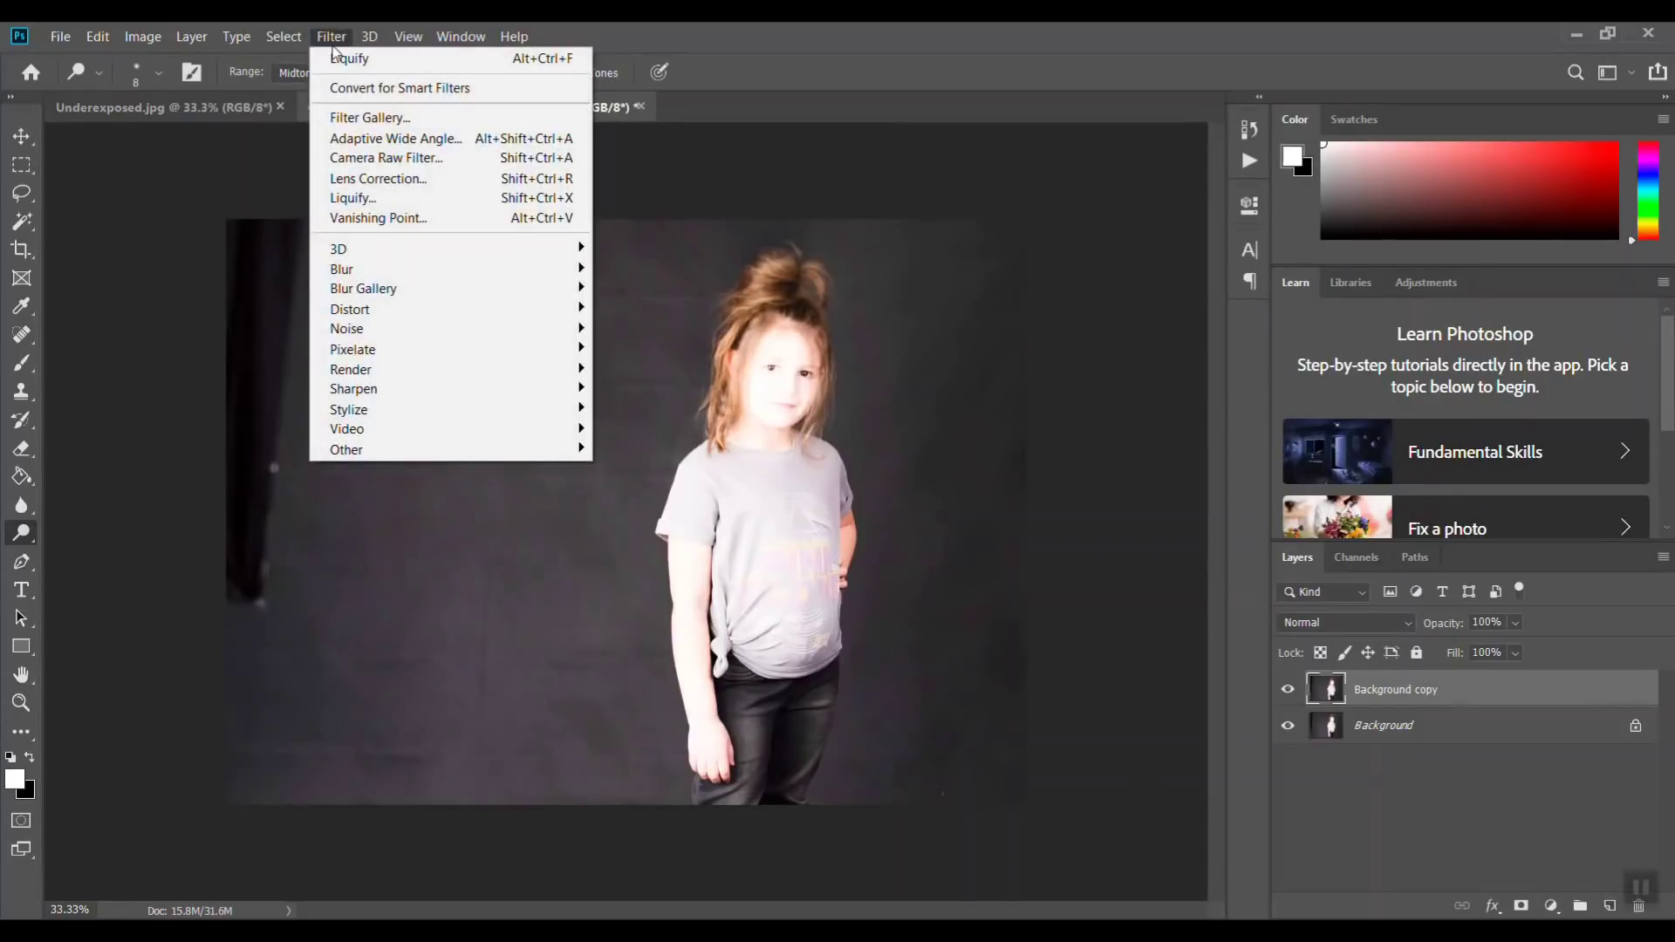
left_click(381, 159)
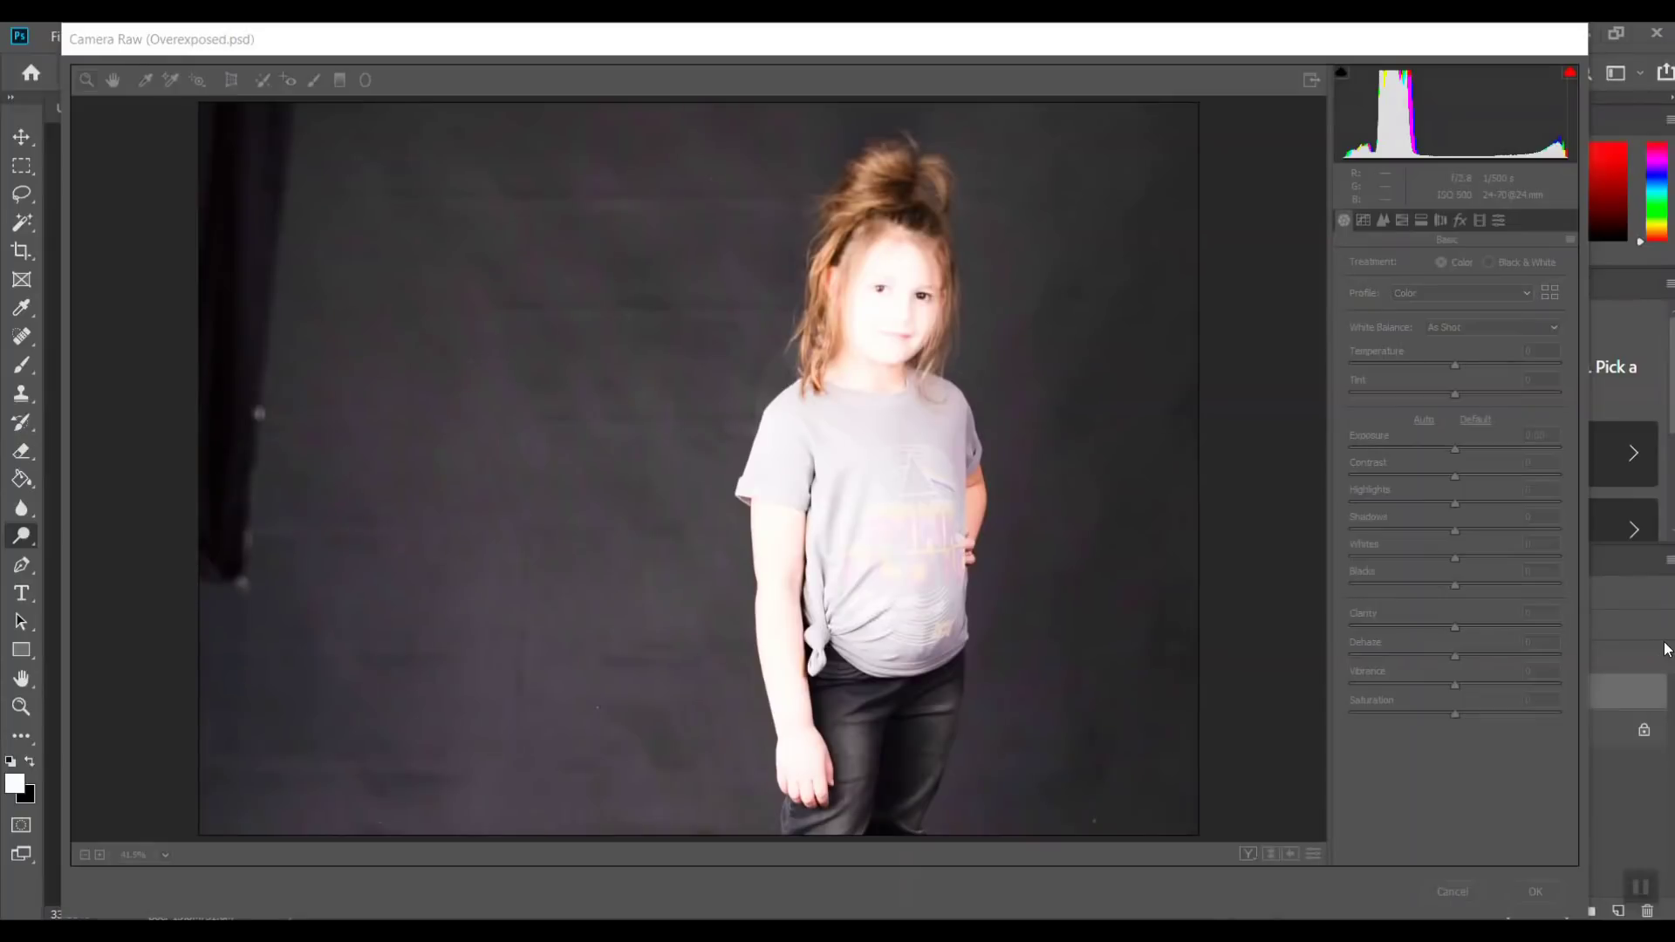
left_click(1319, 628)
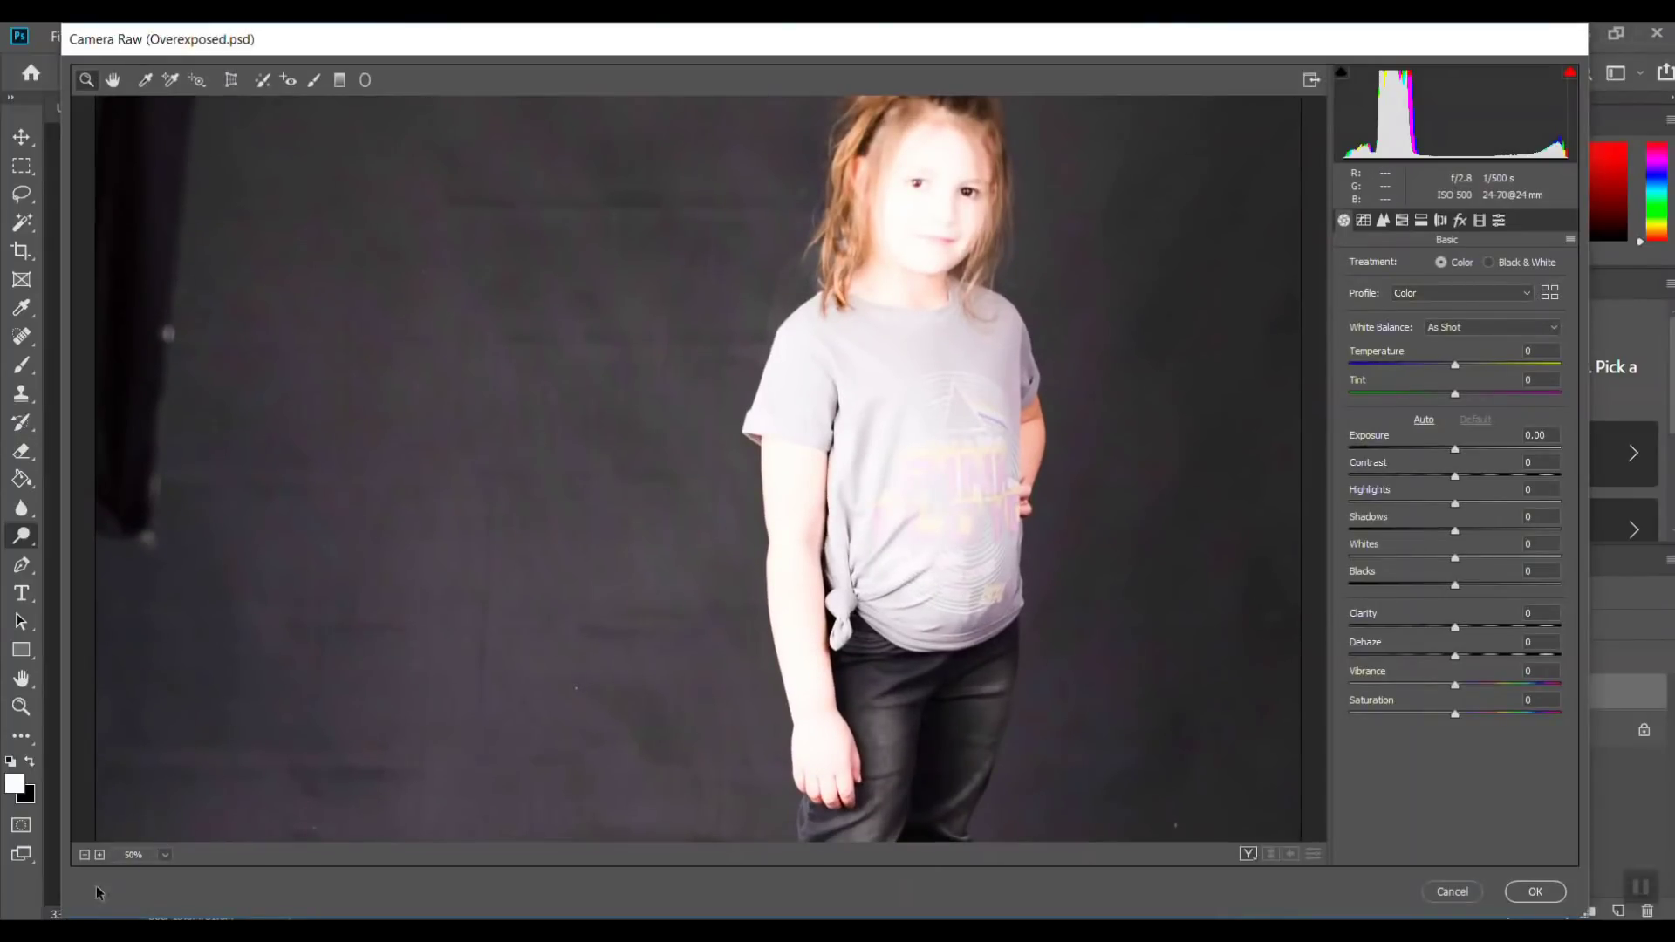
left_click(85, 855)
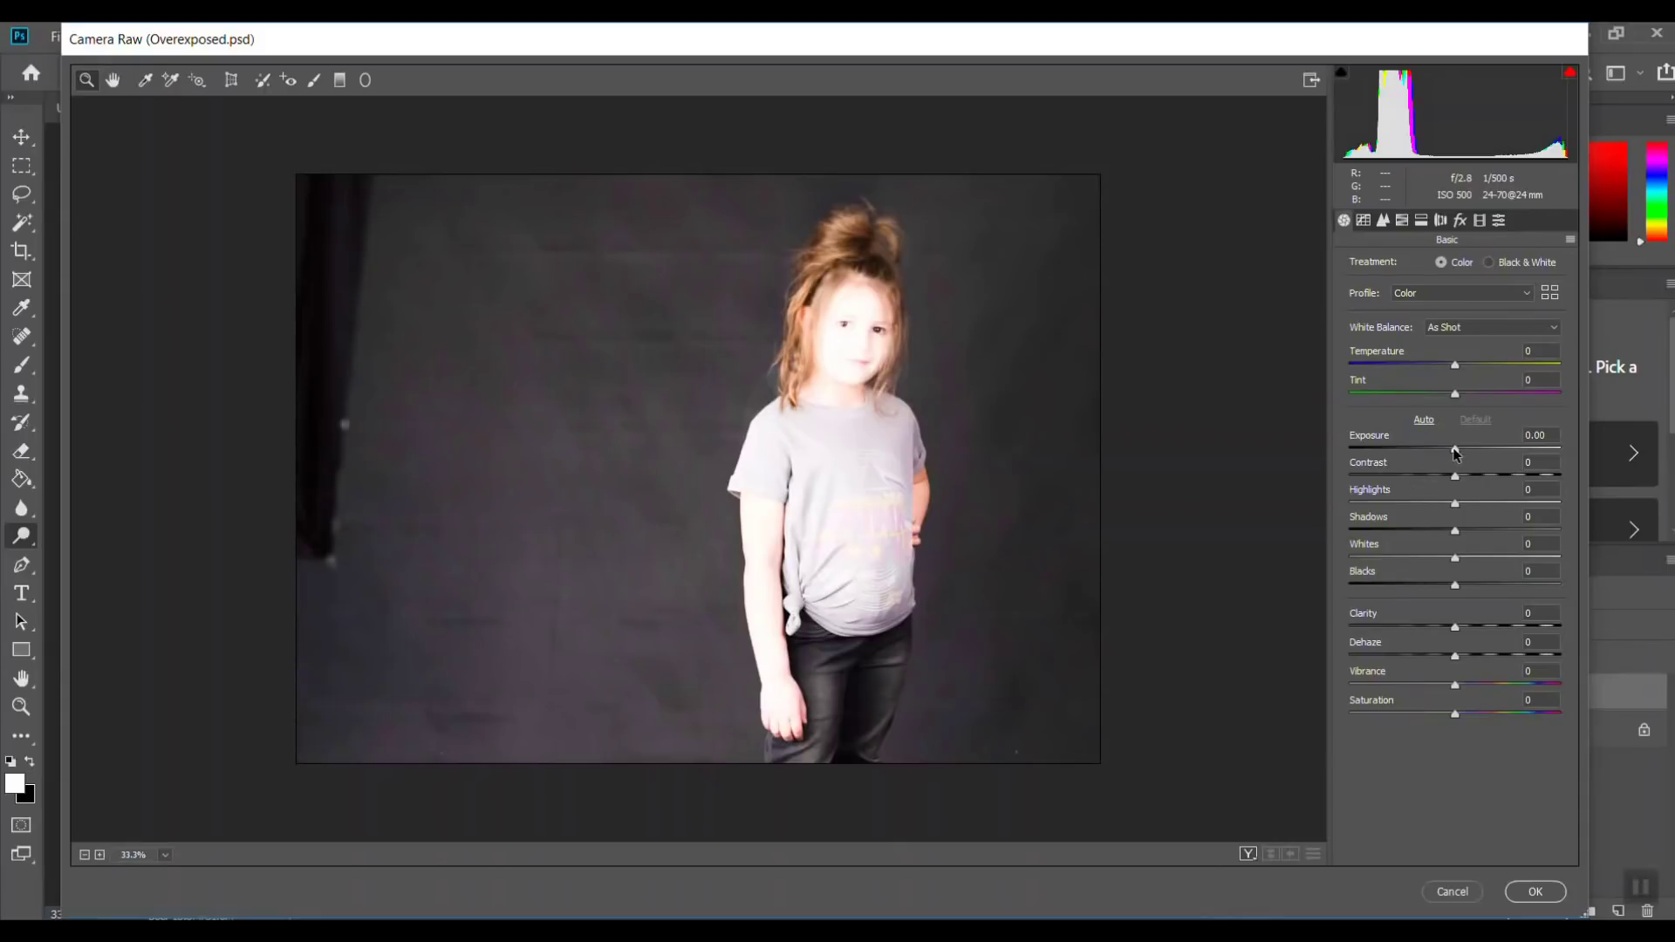
Lower Exposure to -1.65 and Highlights to -7, checking the girl at 50% zoom
left_click_drag(1455, 451, 1420, 452)
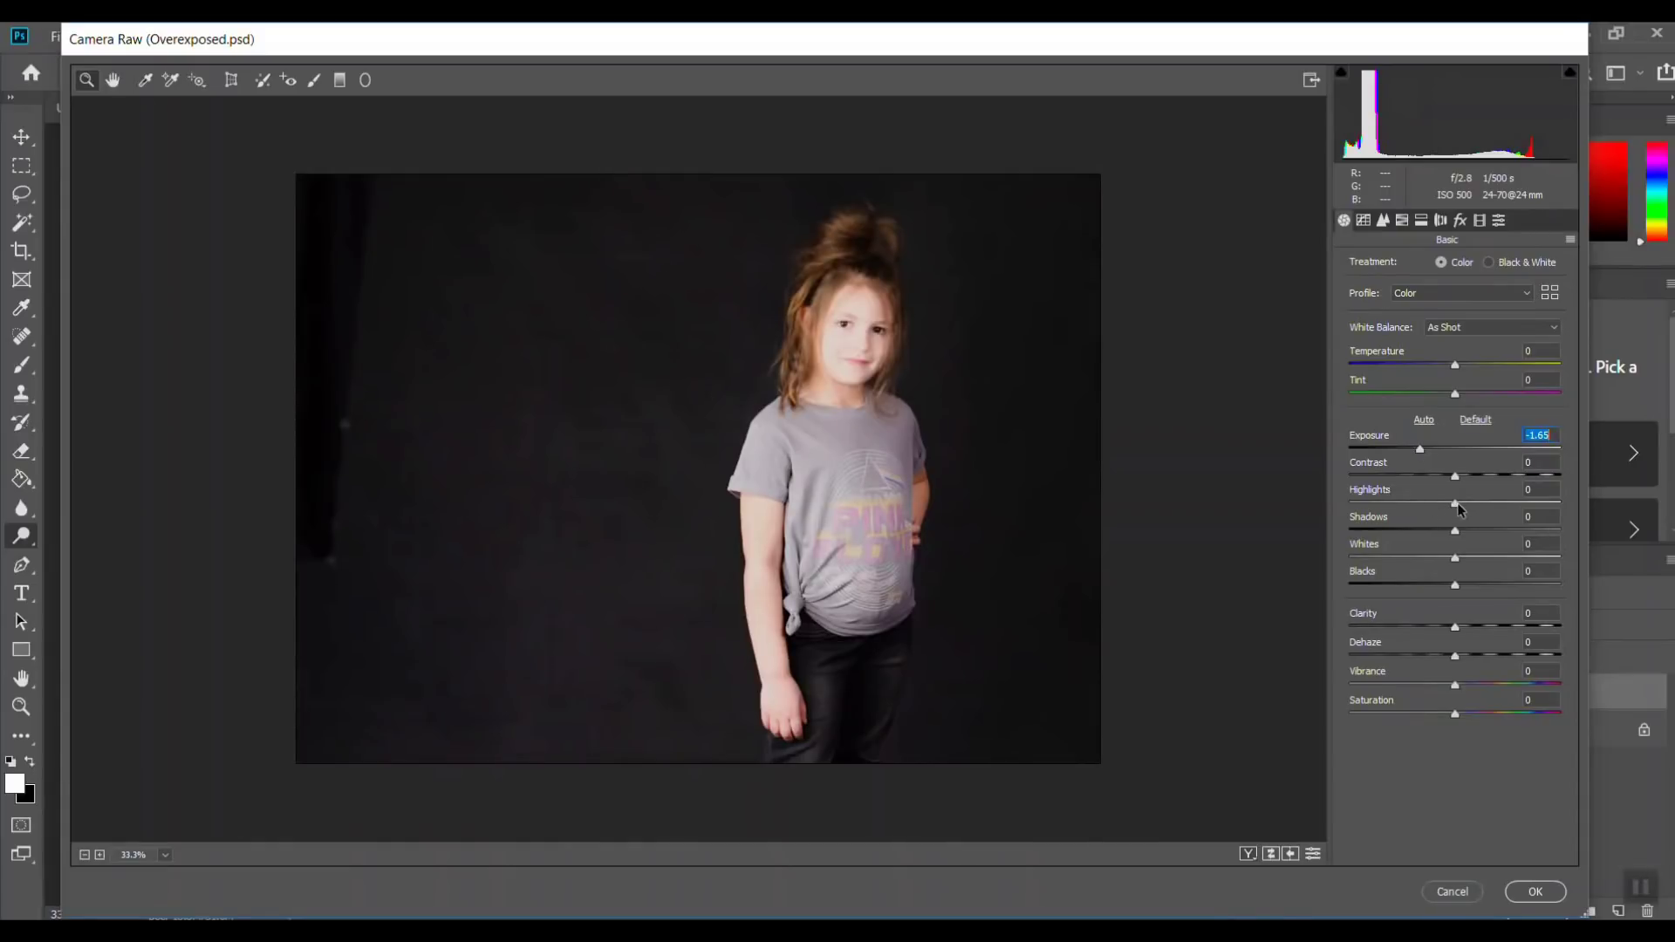
mouse_move(1455, 504)
left_mouse_down()
mouse_move(1431, 506)
mouse_move(1450, 507)
left_mouse_up()
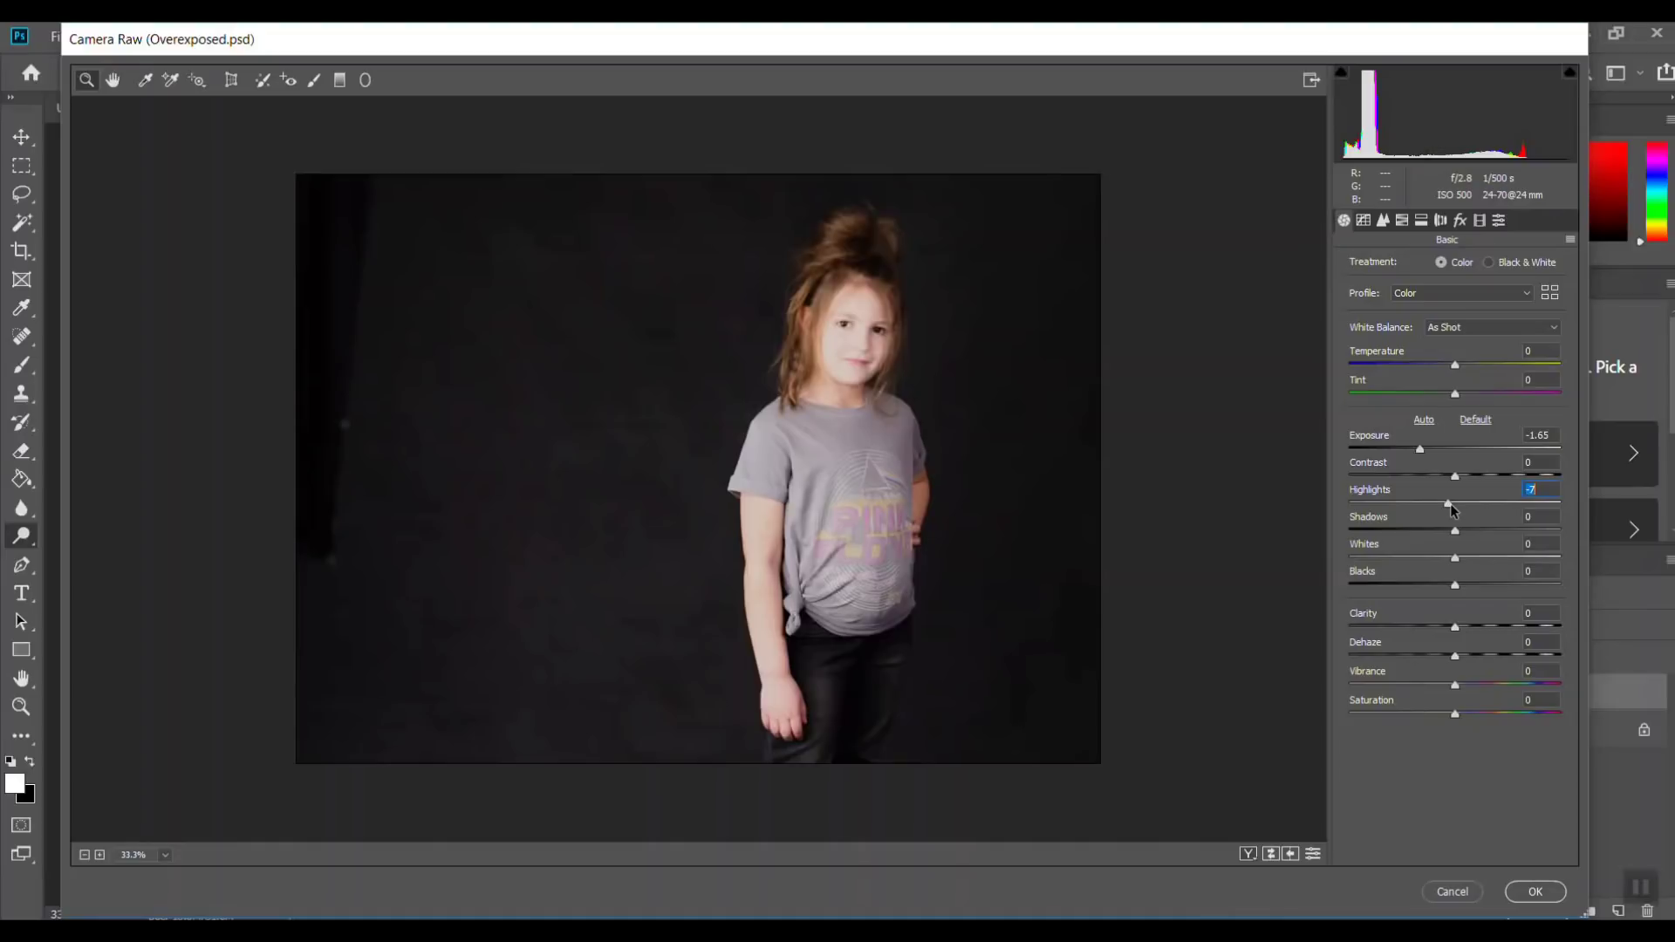
left_click(1640, 887)
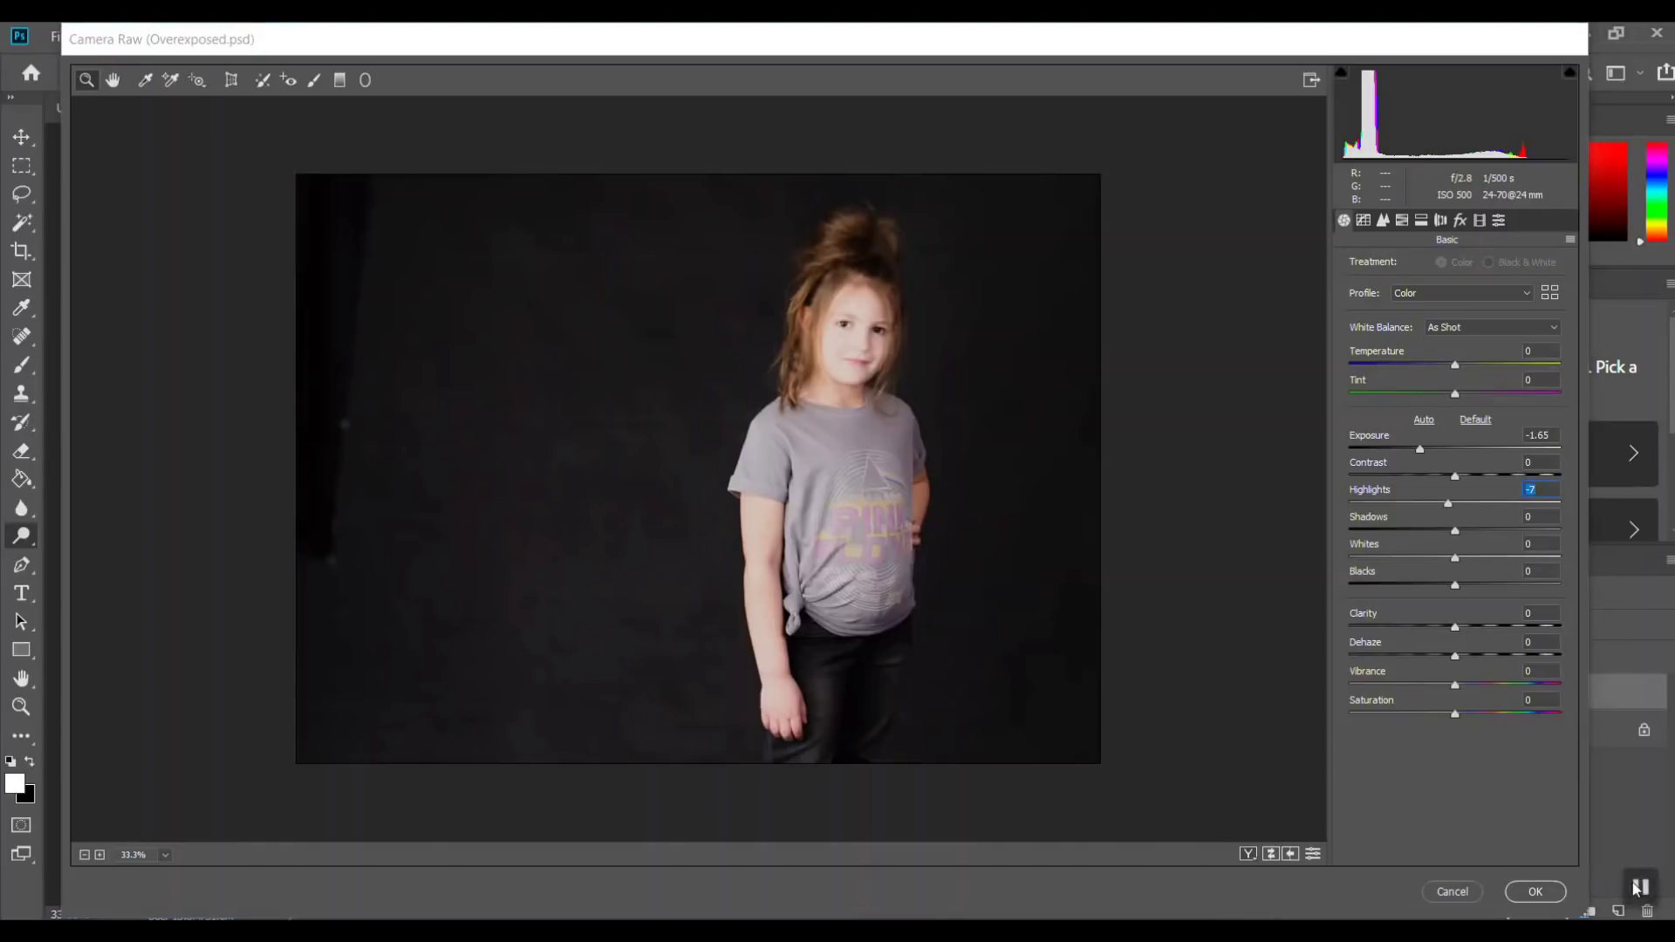
left_click(1315, 643)
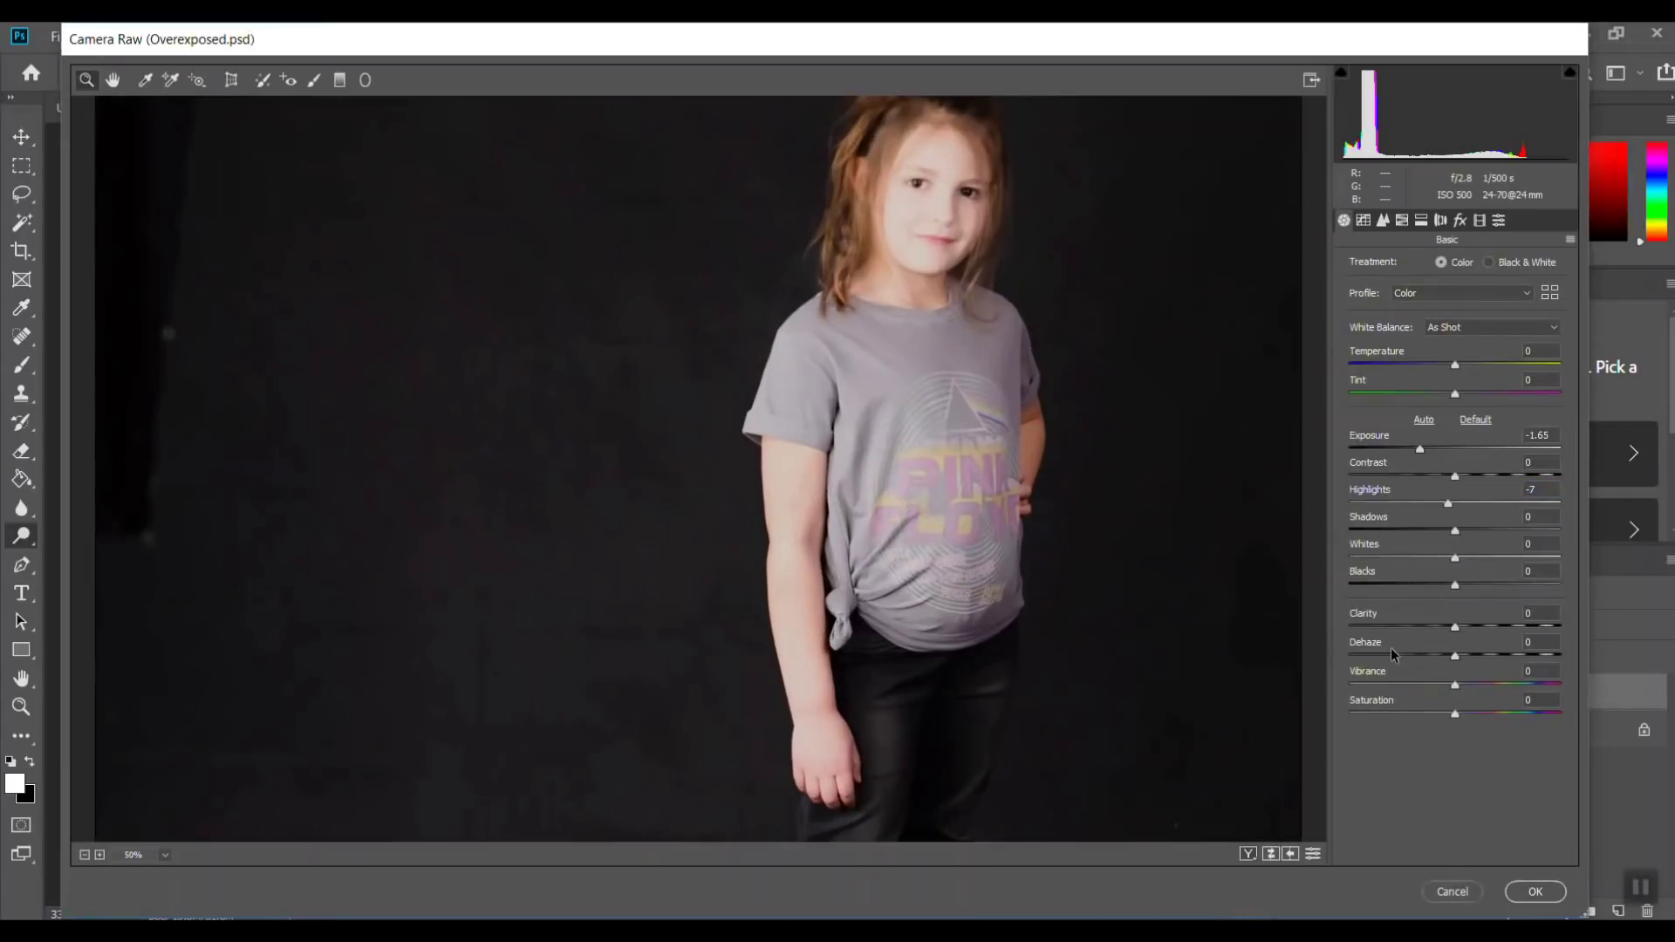
scroll(1177, 430, "up", 3)
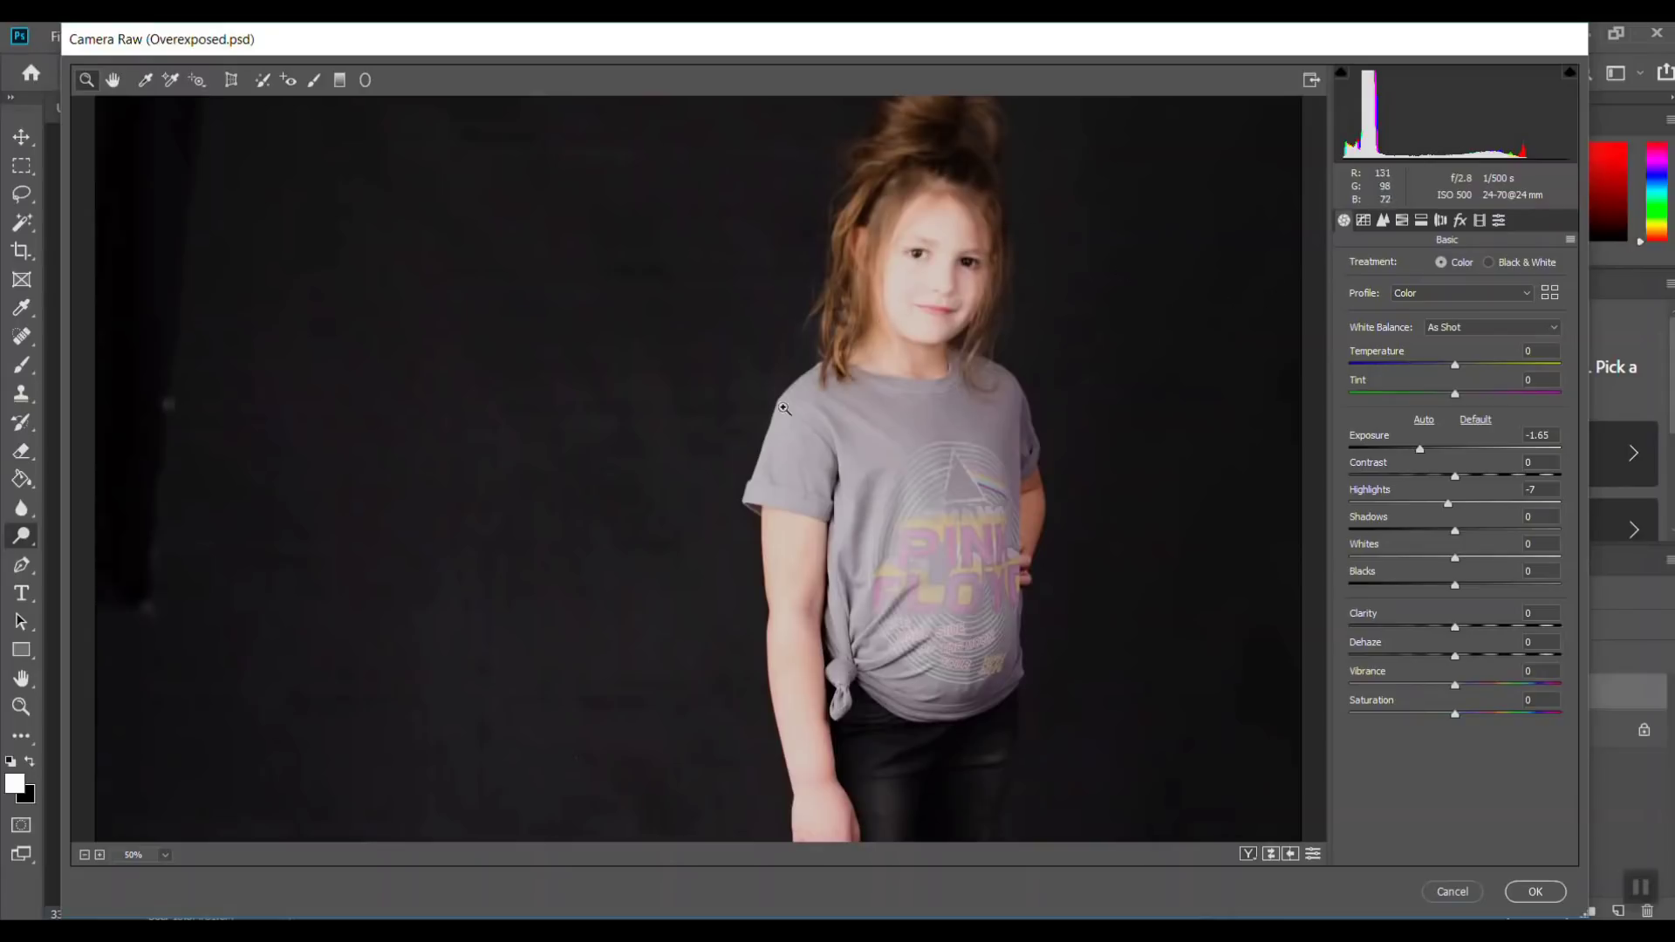
left_click(1640, 886)
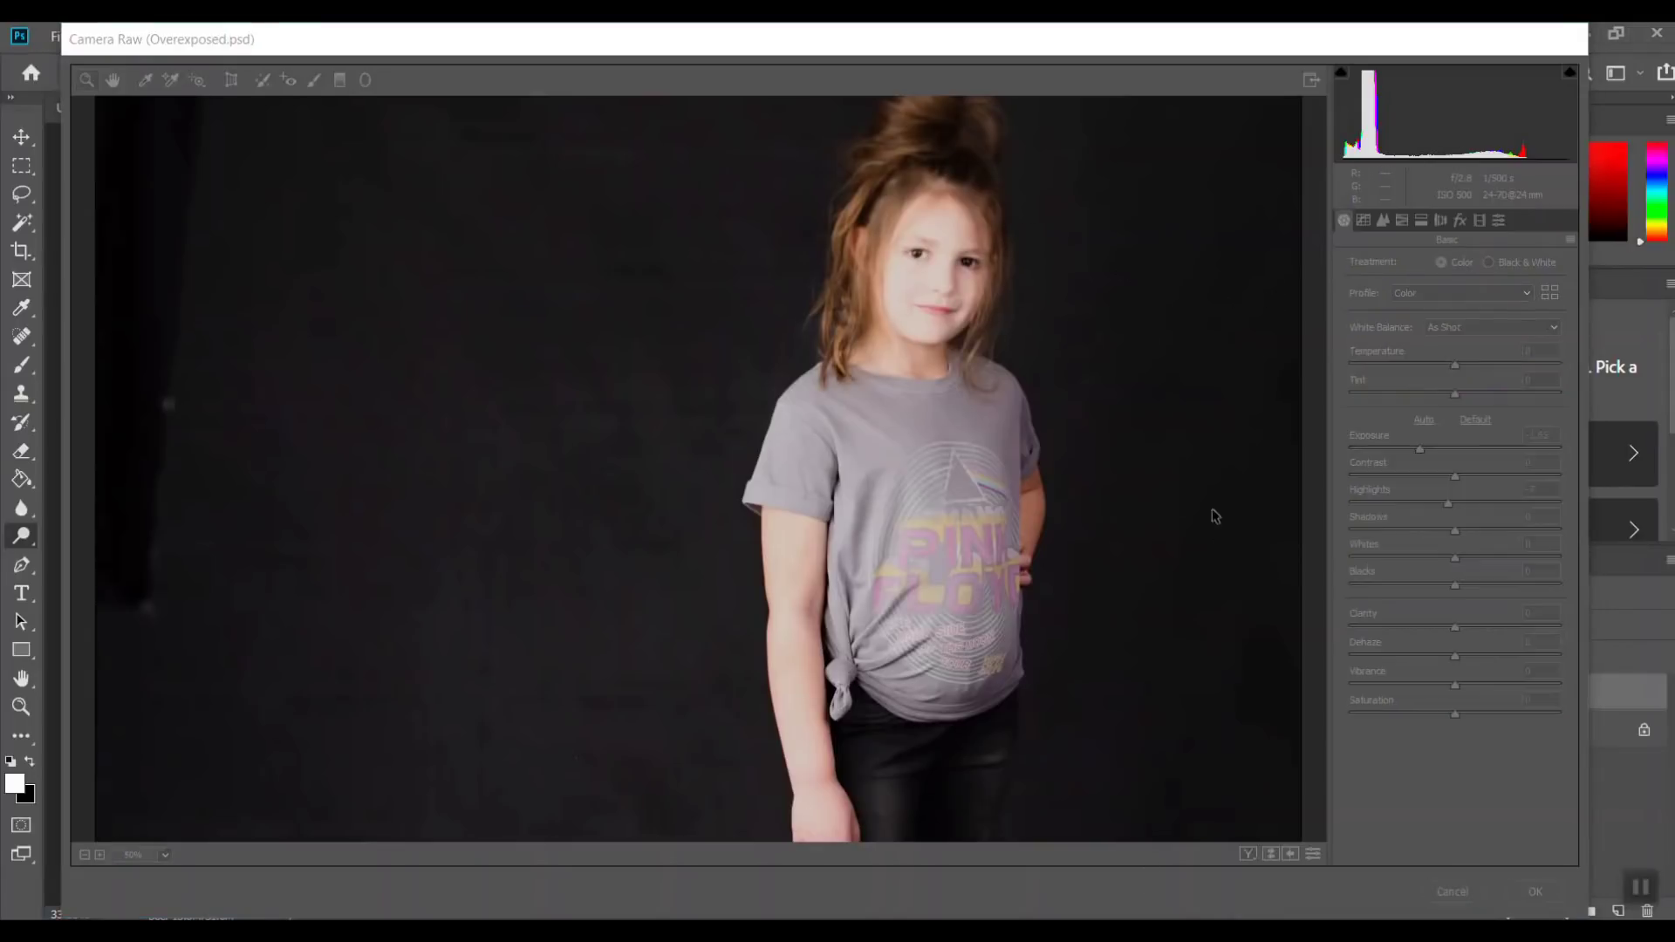
Raise the Tone Curve Highlights from -98 to -27 and commit the Camera Raw correction
left_click(1418, 762)
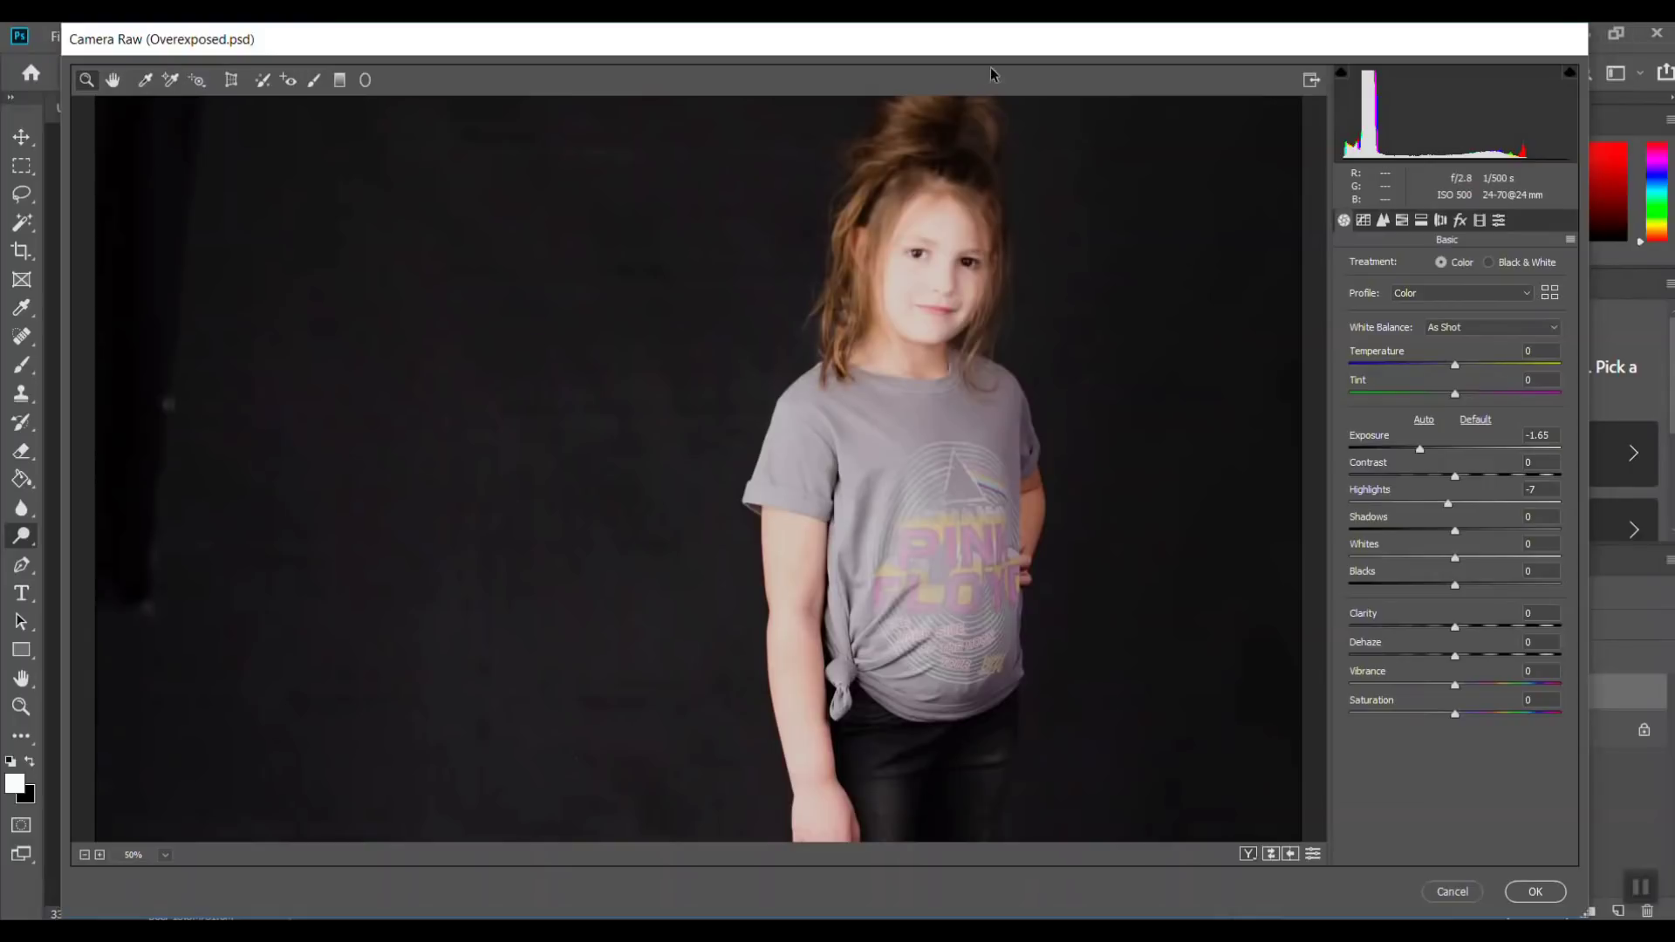
left_click(1363, 222)
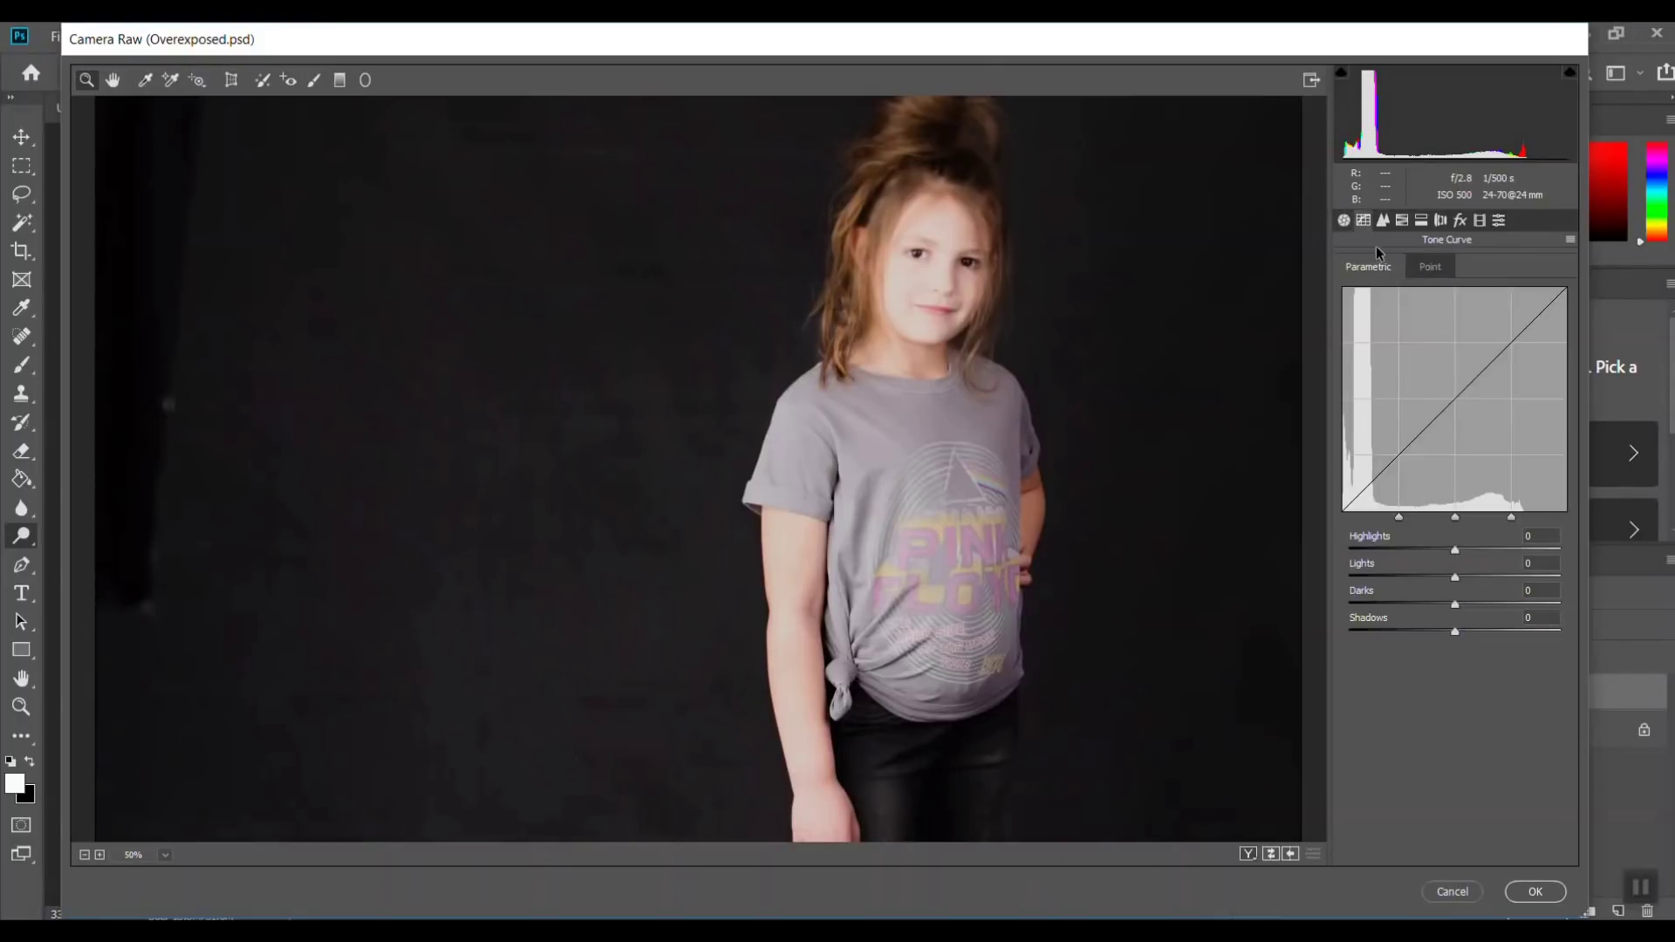
left_click_drag(1455, 548, 1351, 554)
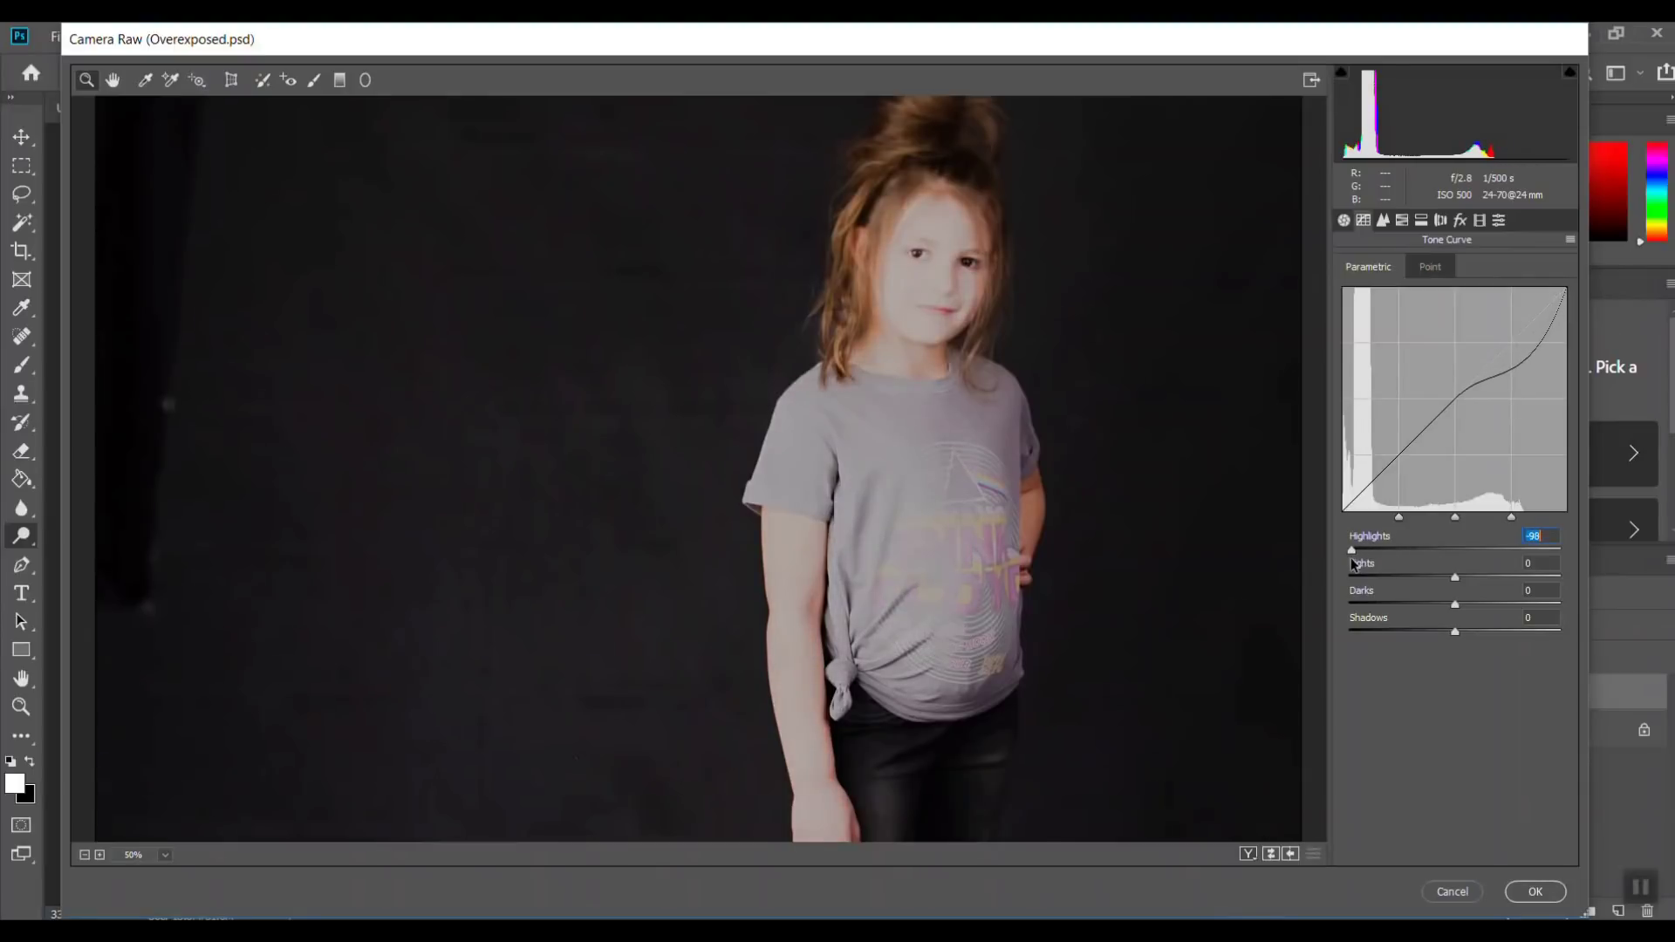
left_click_drag(1353, 564, 1422, 569)
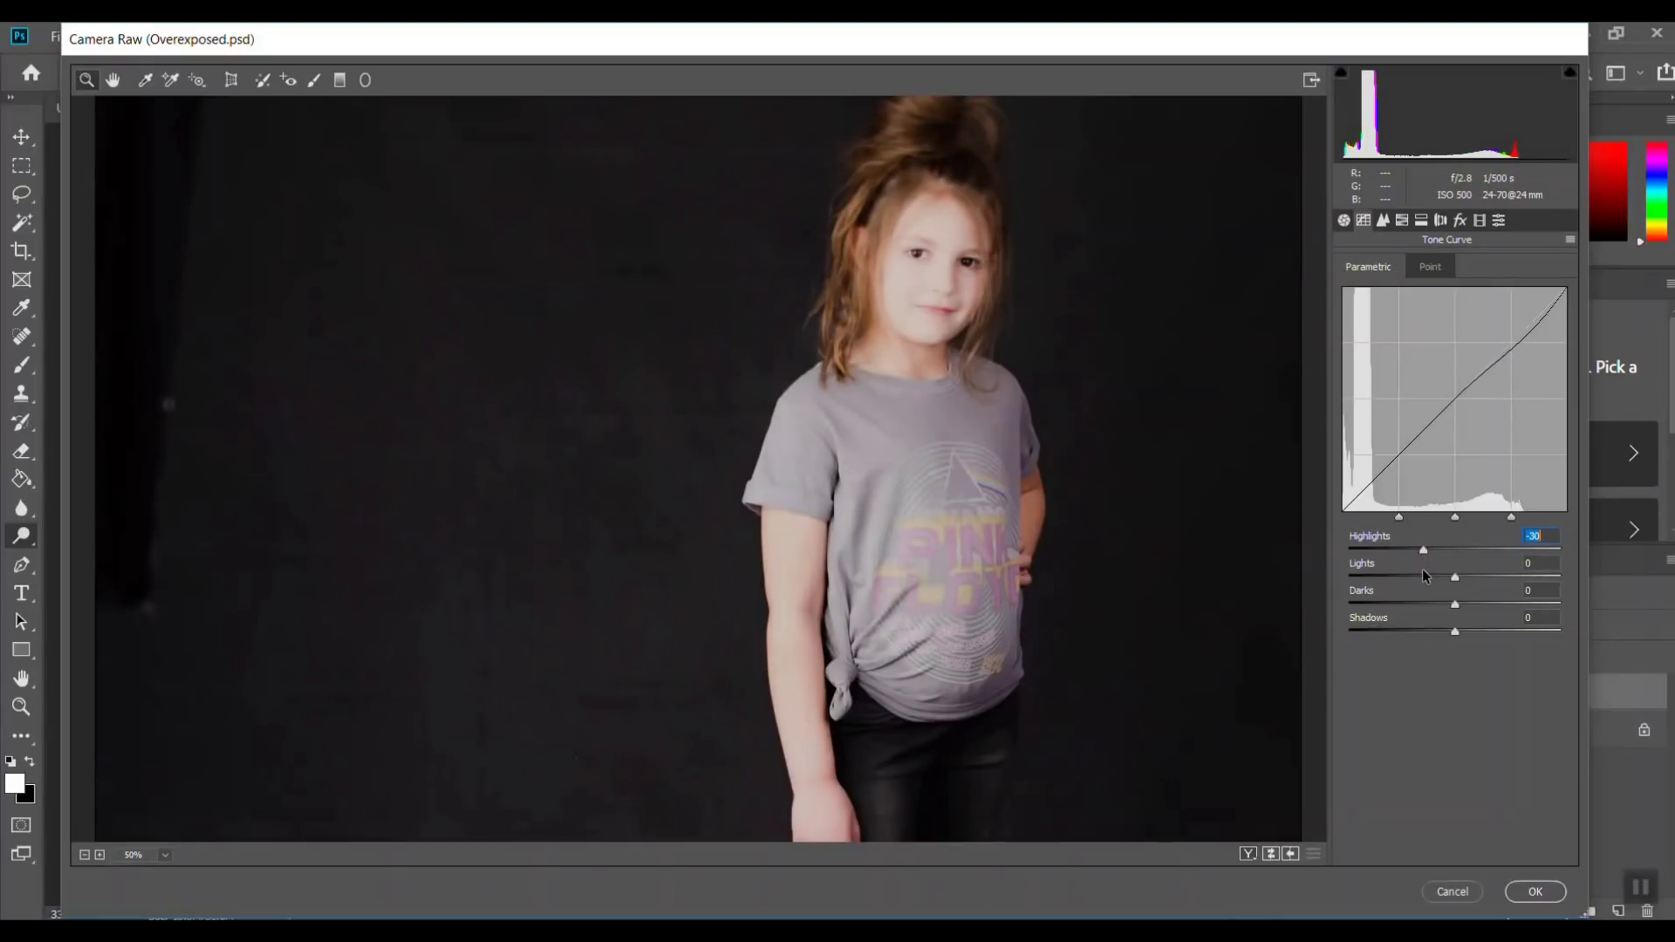
left_click(1343, 221)
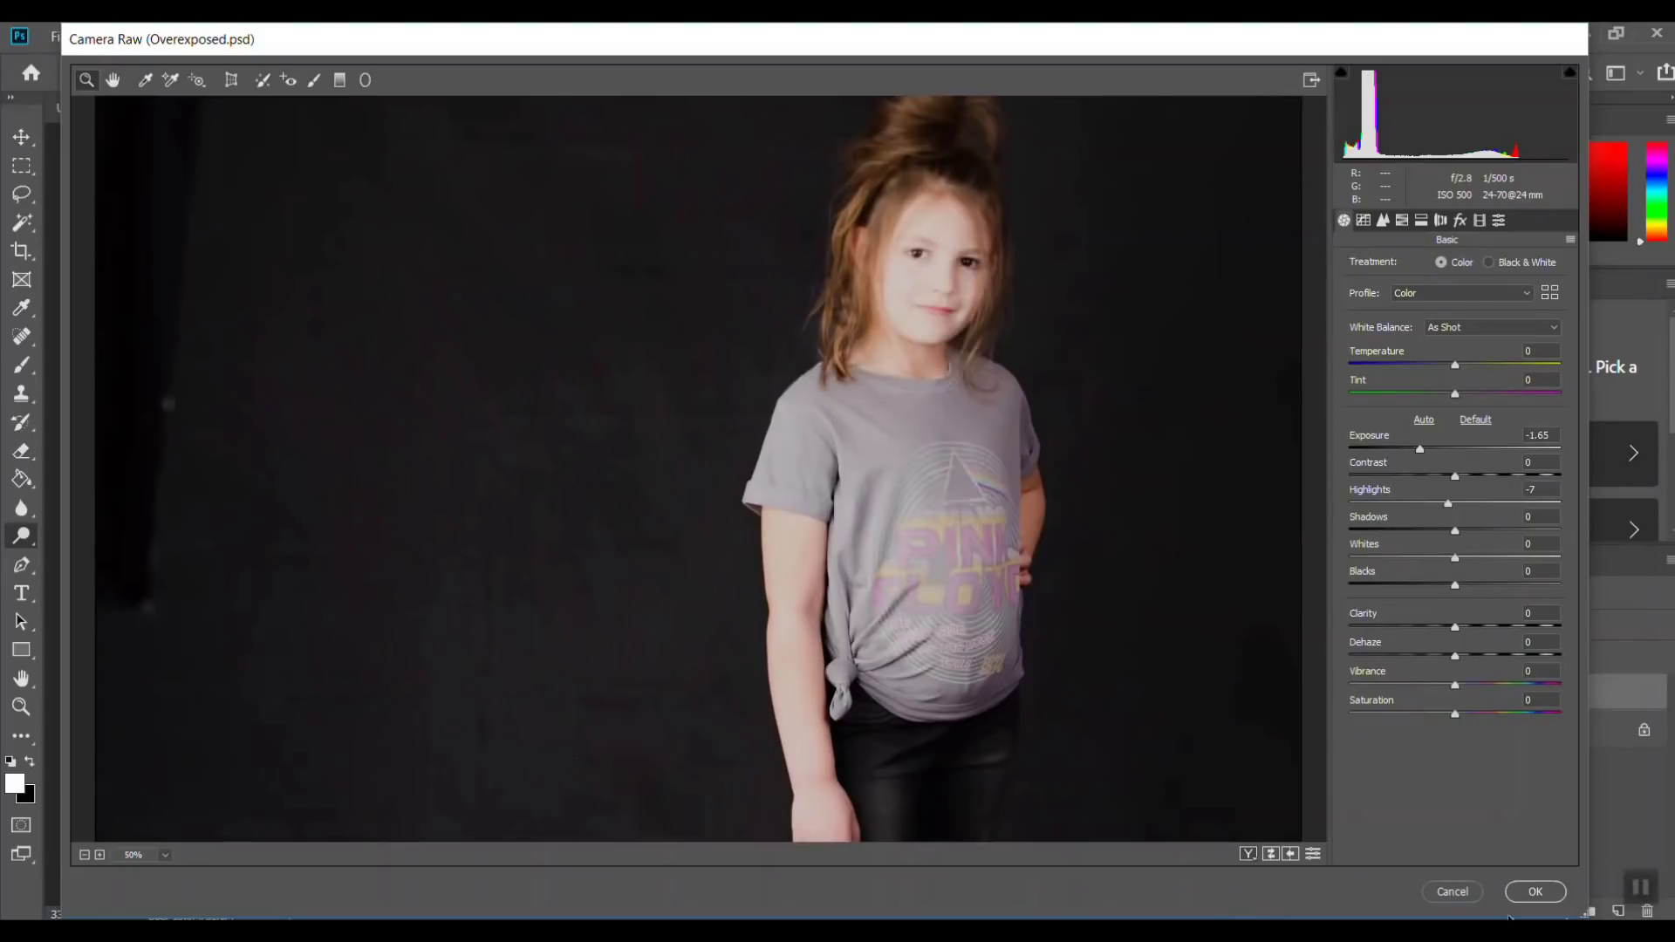
left_click(1544, 894)
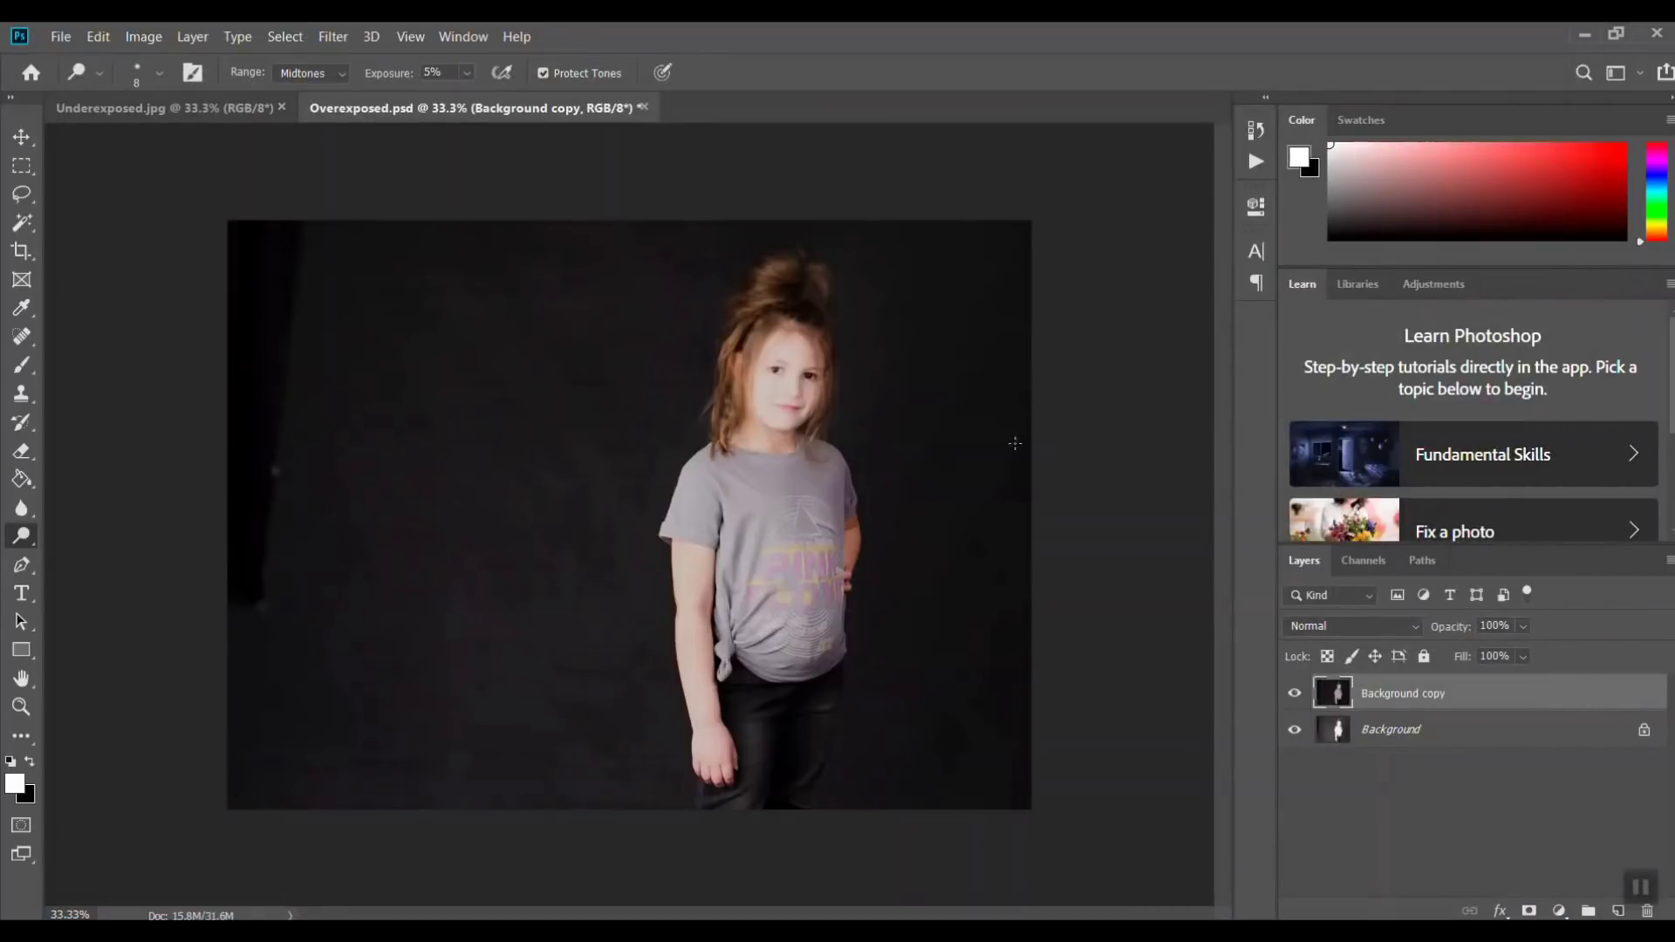
Compare the corrected copy by toggling its visibility, then duplicate Underexposed.jpg's Background layer
left_click(1294, 692)
left_click(1295, 693)
left_click(157, 112)
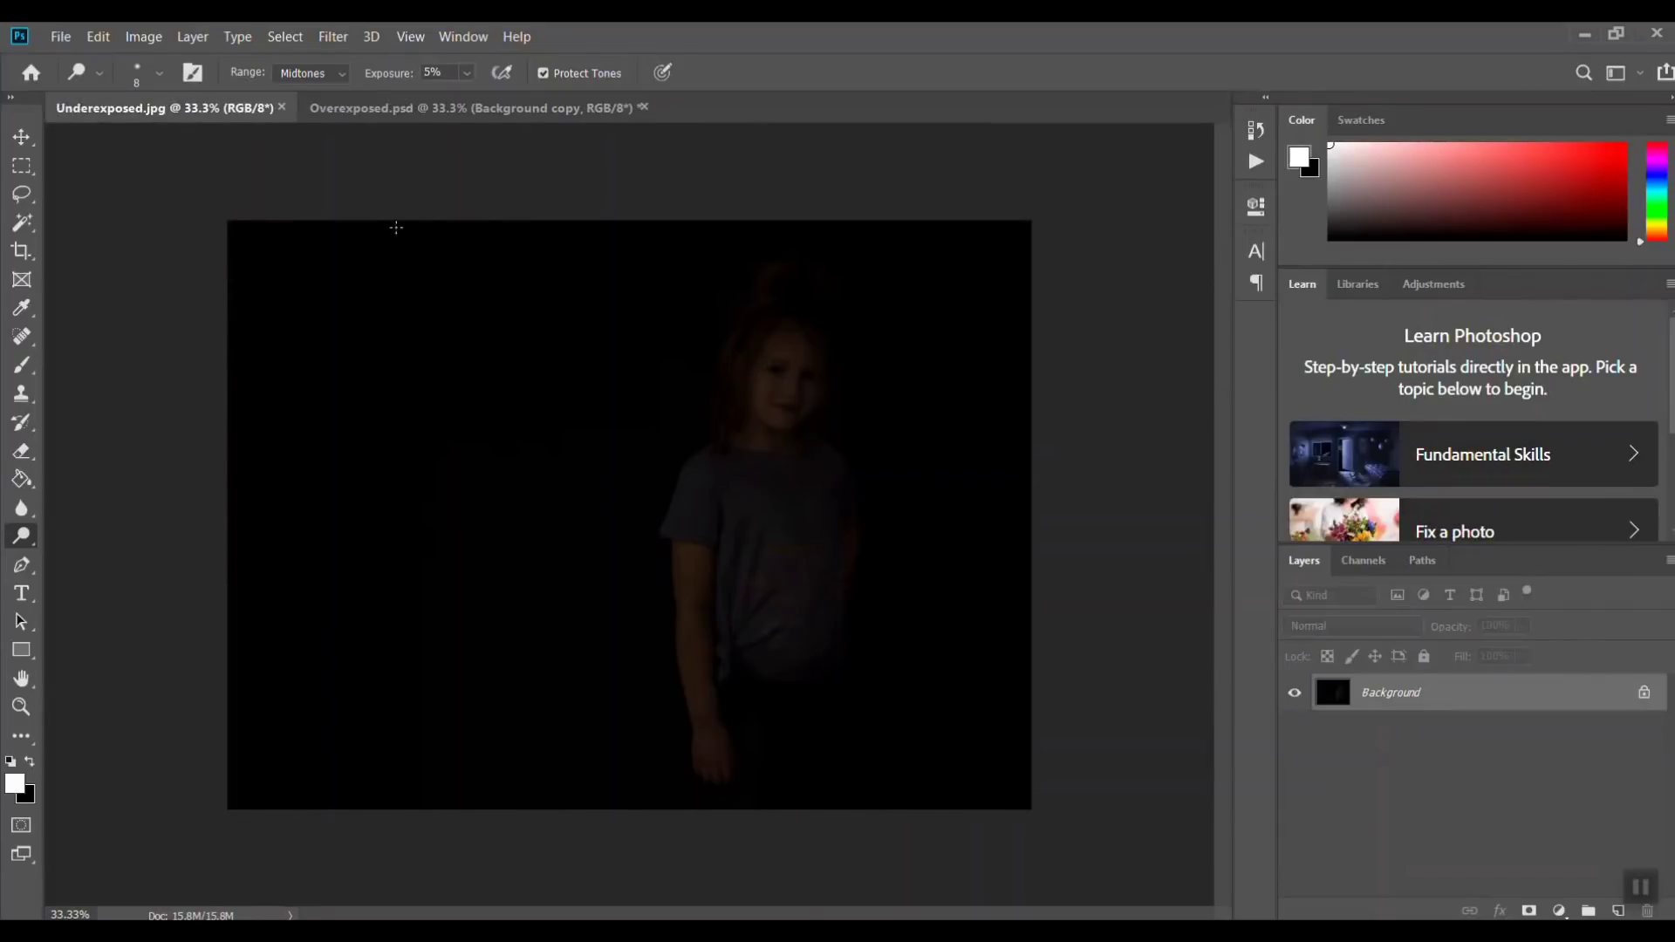
right_click(1401, 705)
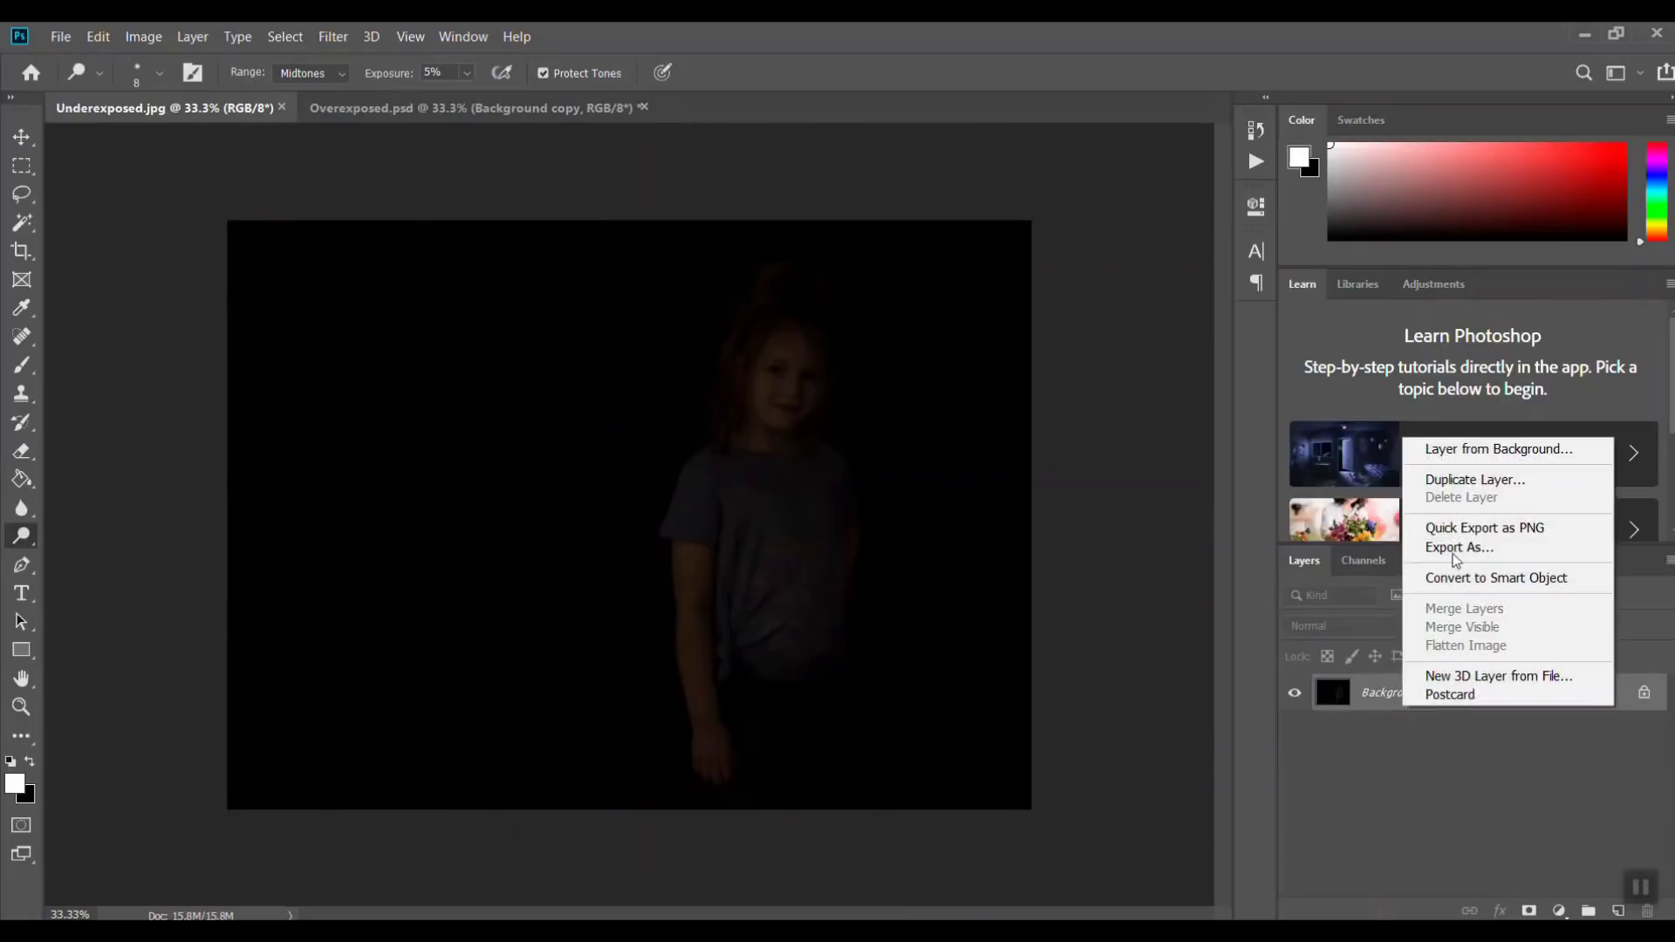
left_click(1447, 479)
left_click(1017, 262)
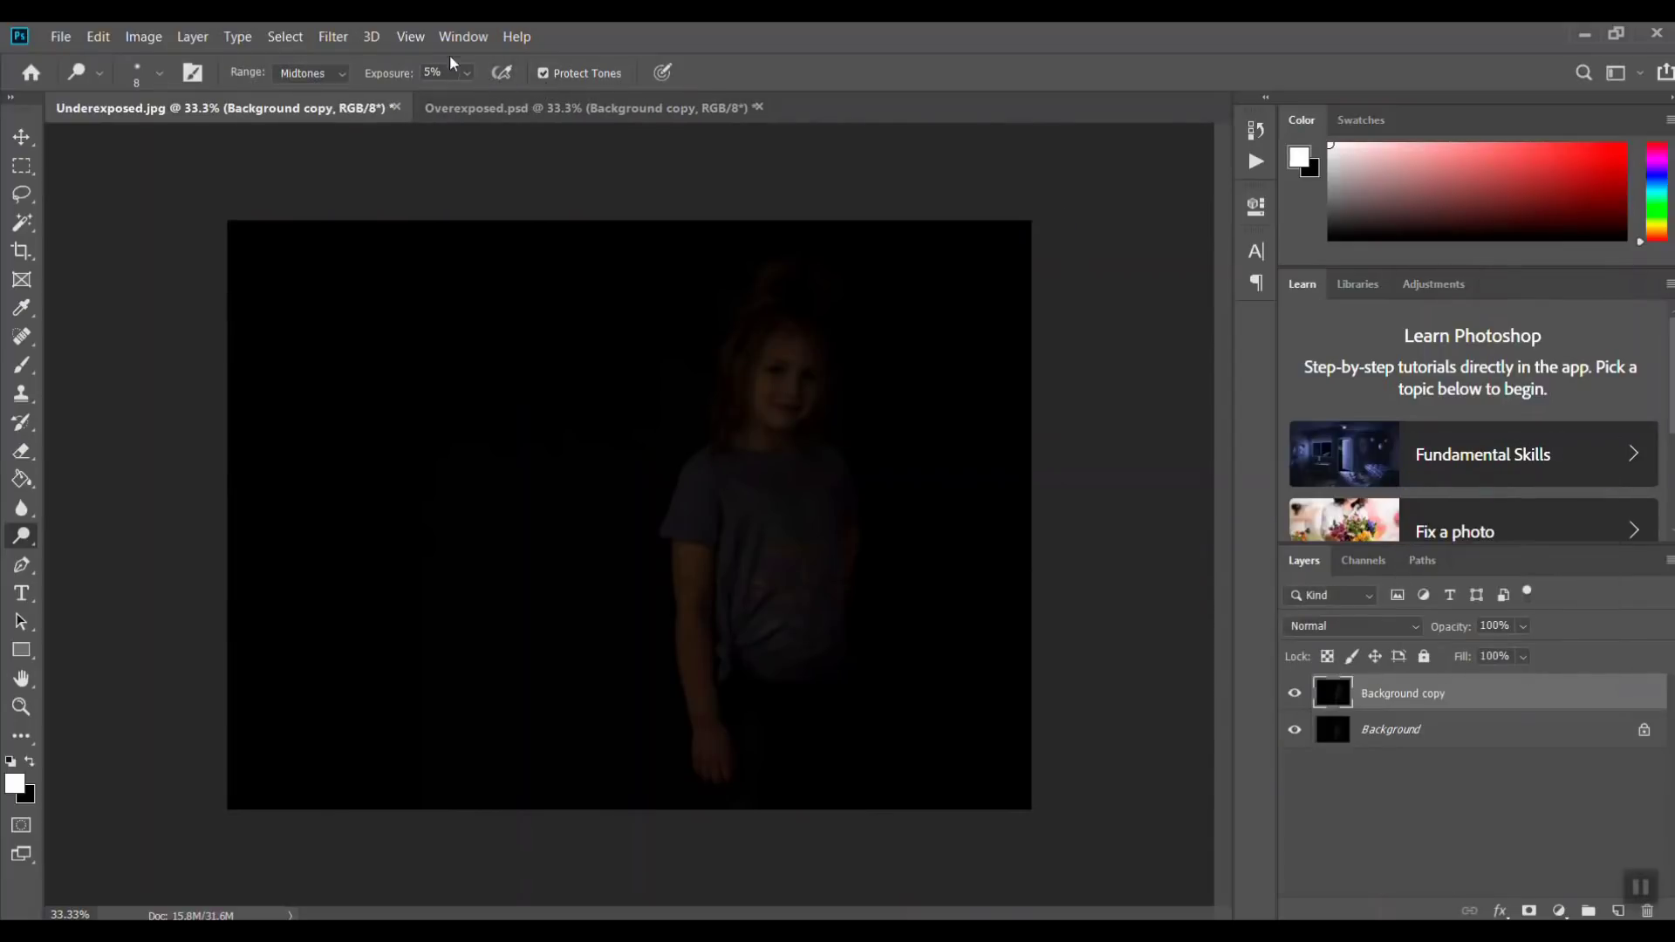
Brighten the underexposed copy in Camera Raw with Exposure +4.05 and Shadows +21
left_click(333, 36)
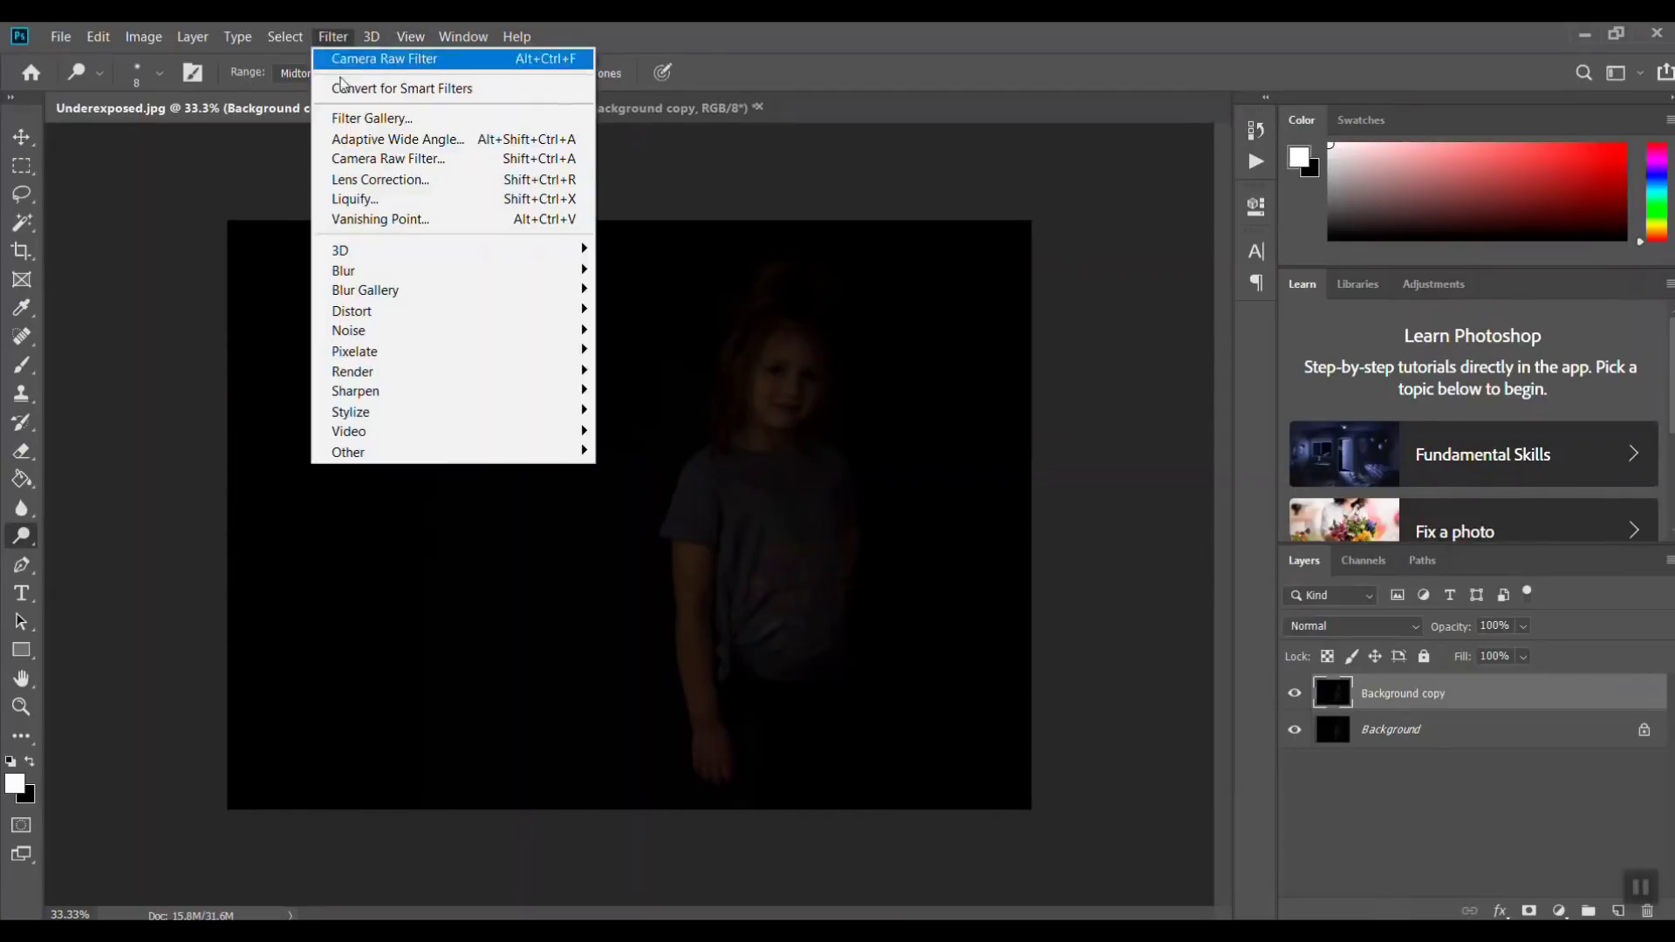
left_click(373, 160)
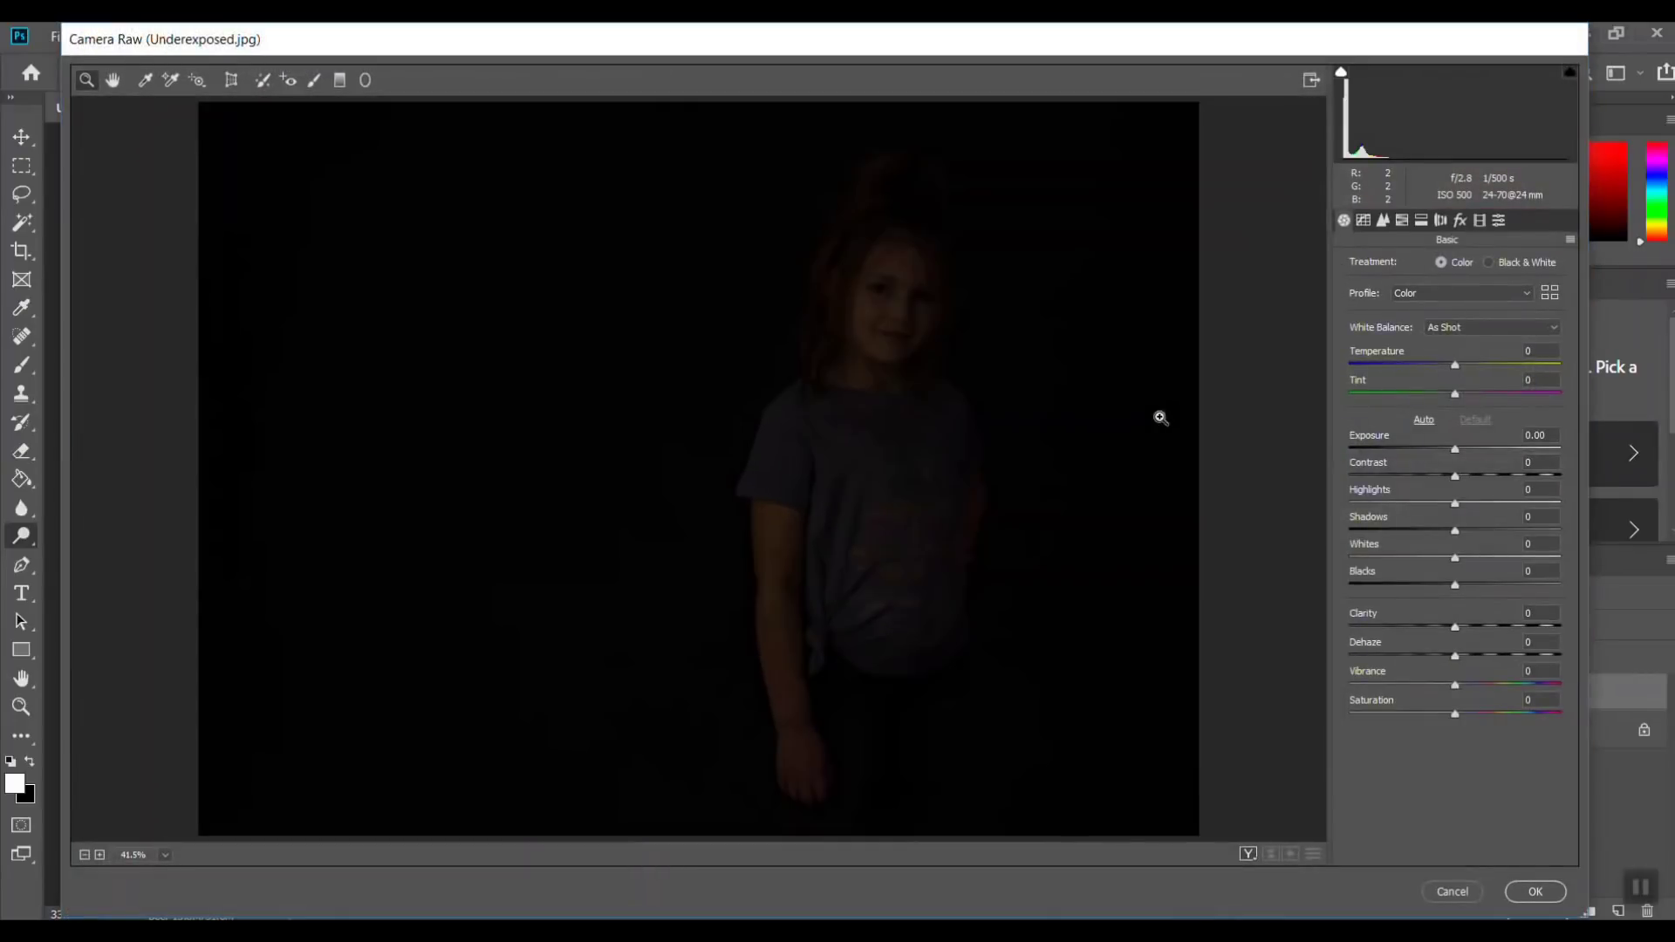
left_click_drag(1454, 448, 1526, 478)
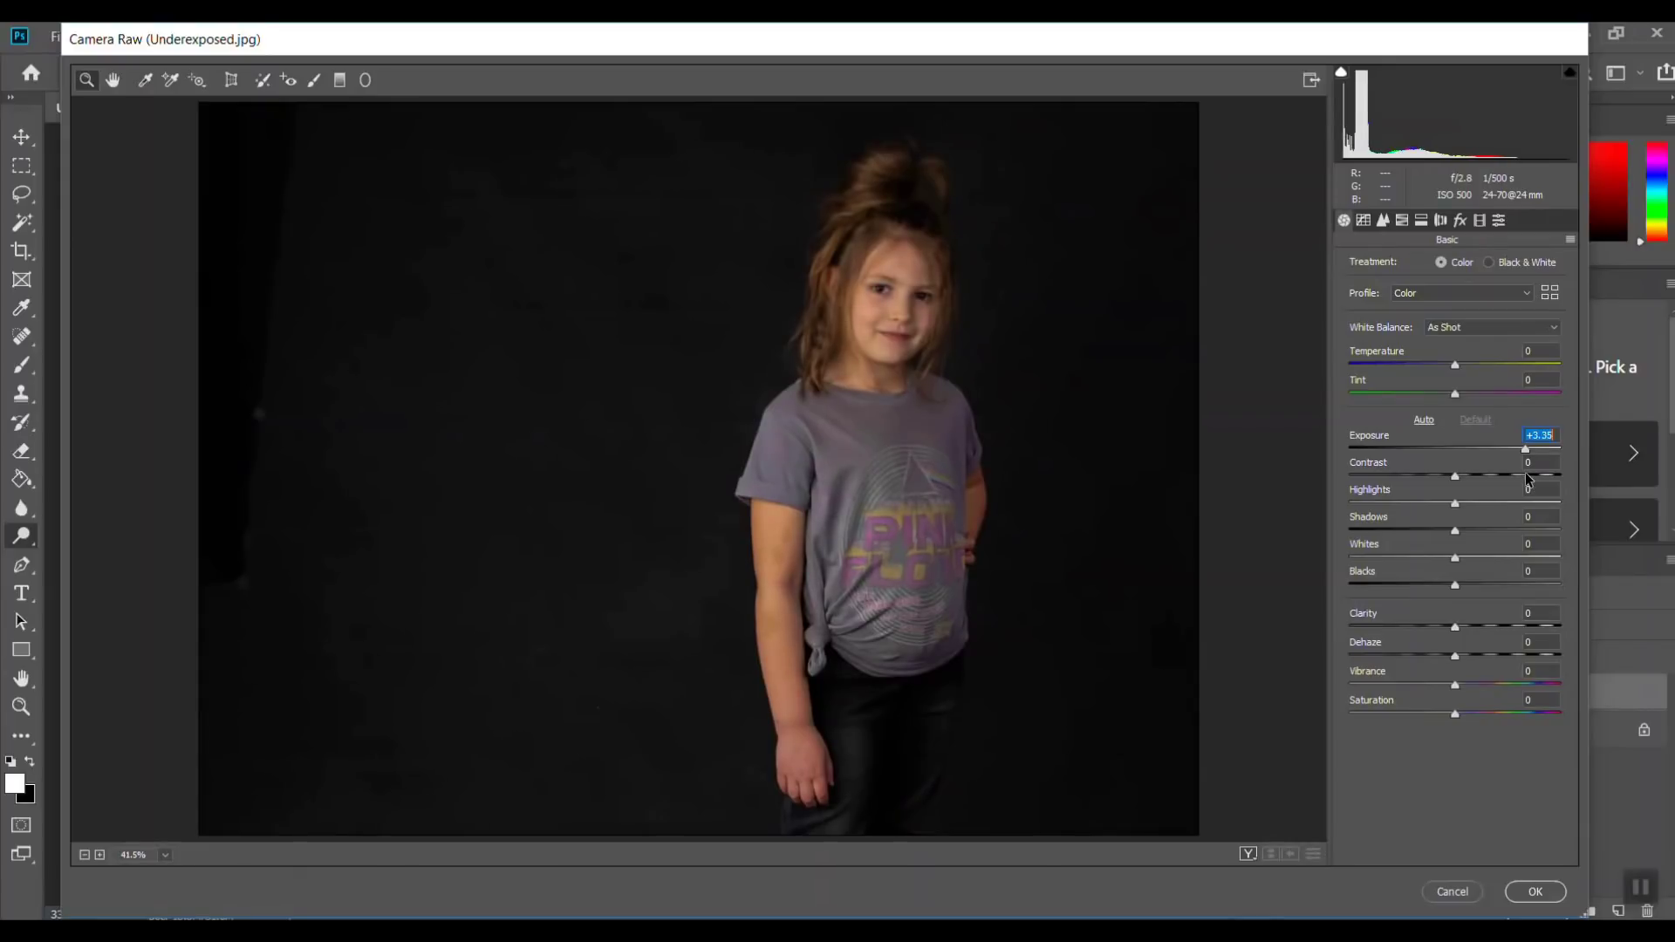
left_click_drag(1526, 478, 1529, 478)
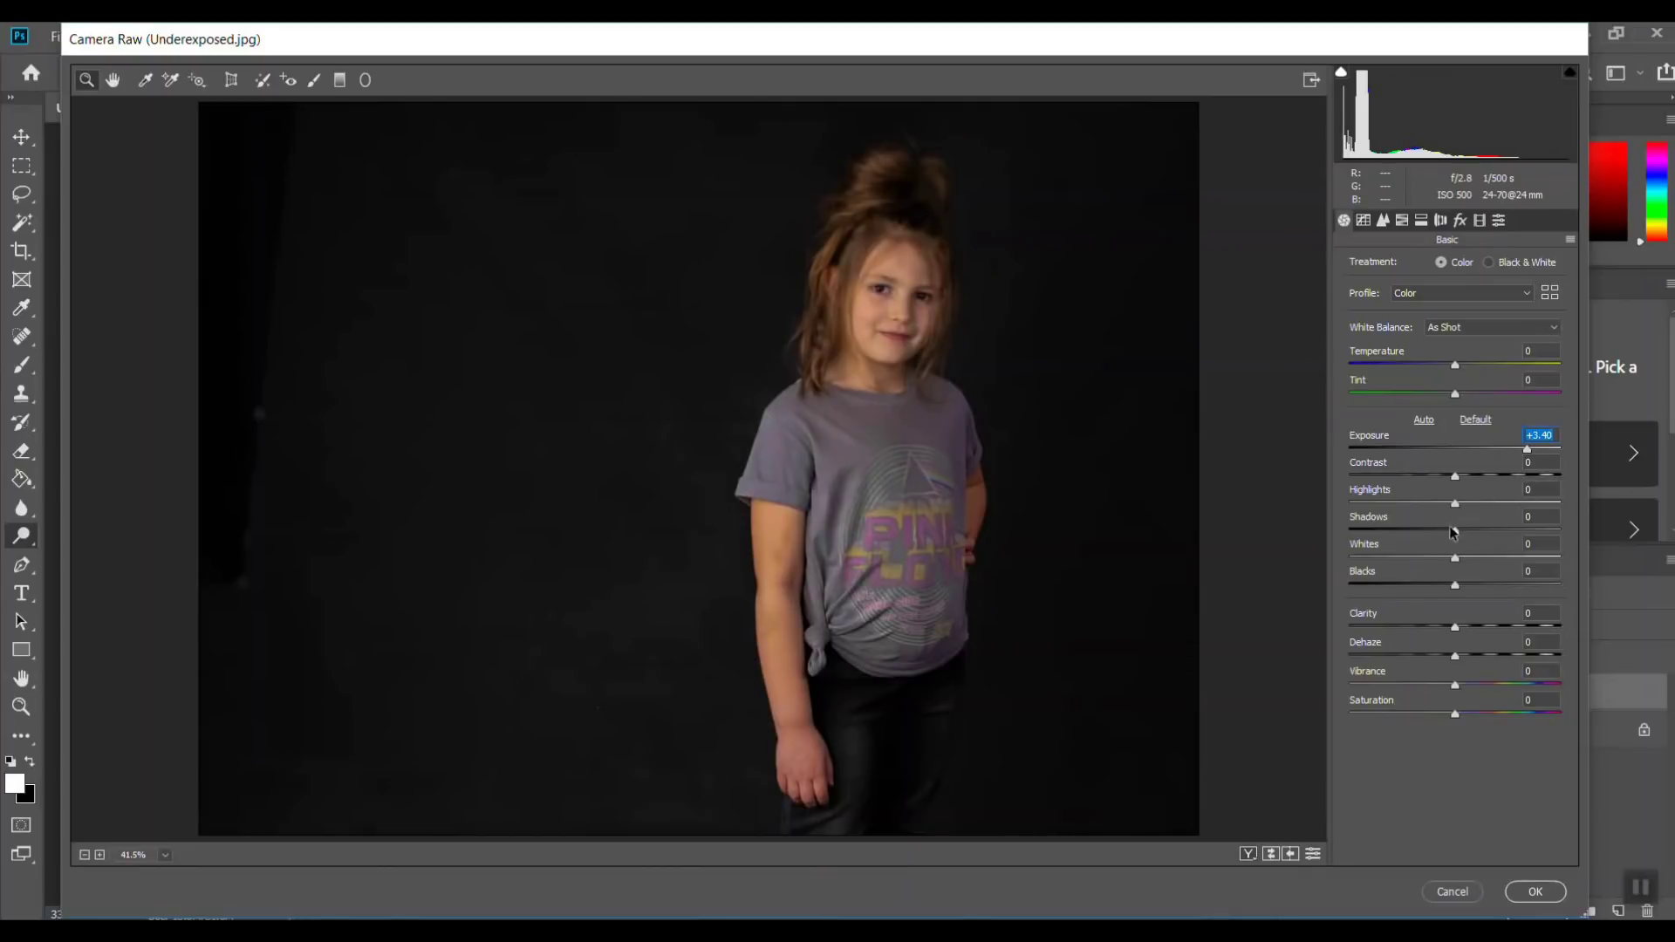
mouse_move(1455, 530)
left_mouse_down()
mouse_move(1495, 523)
mouse_move(1477, 527)
left_mouse_up()
left_click_drag(1526, 450, 1540, 451)
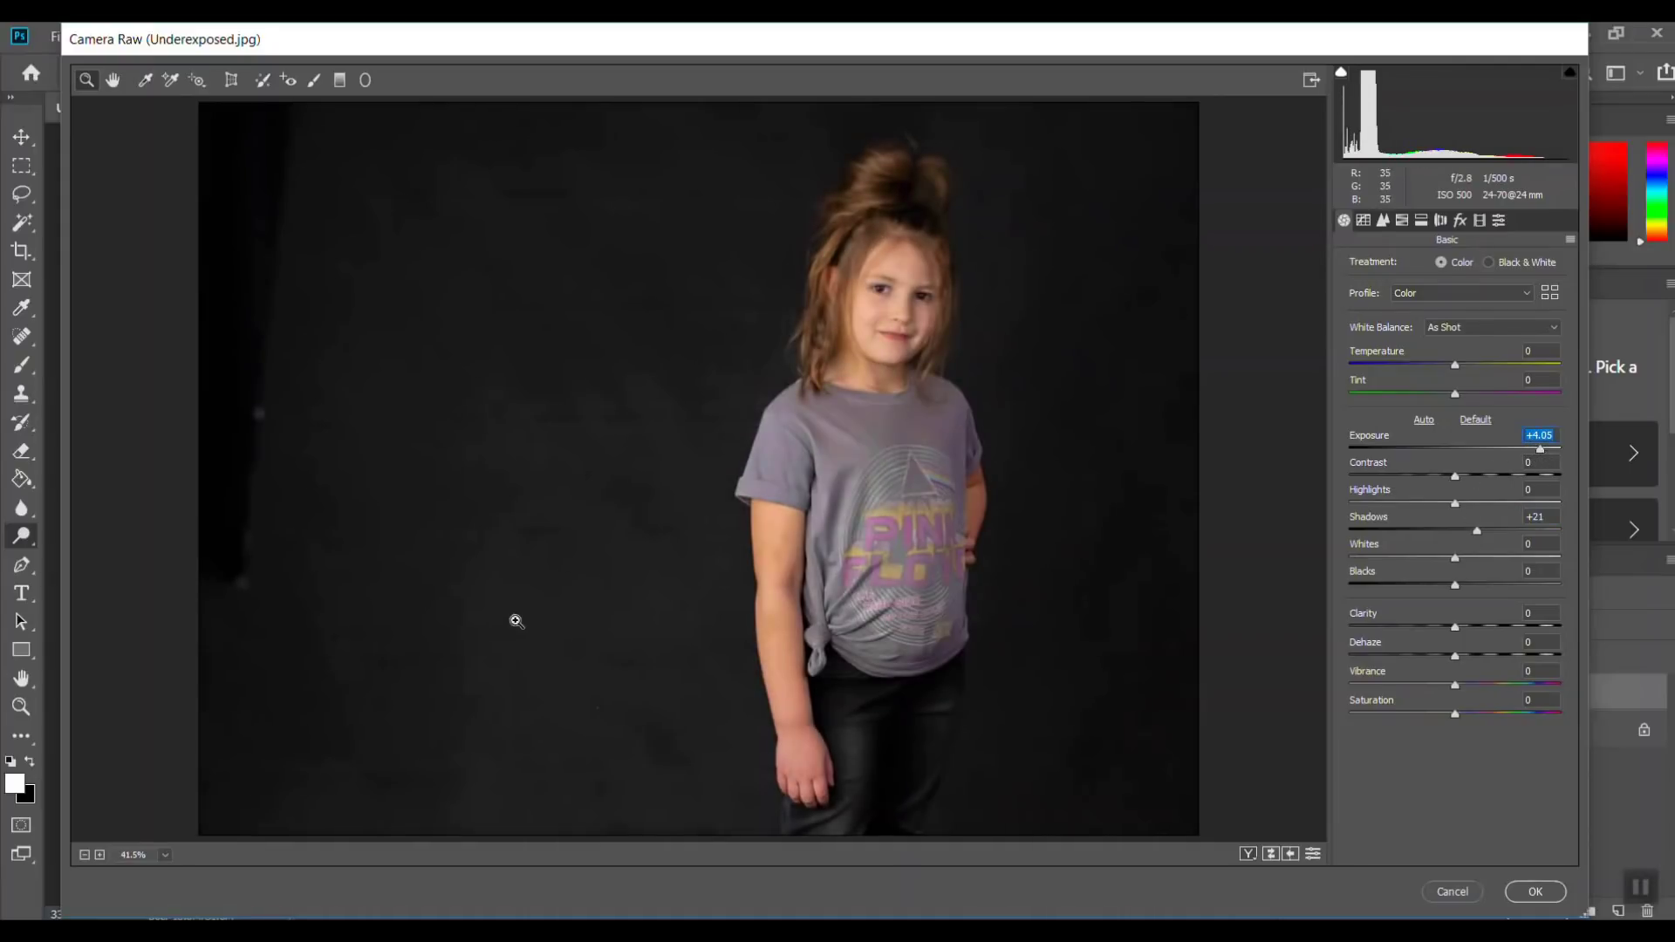
After inspecting the girl's hand up close, set Highlights to +12 and Contrast to +16
left_click(809, 756)
left_click(796, 730)
left_click(561, 624)
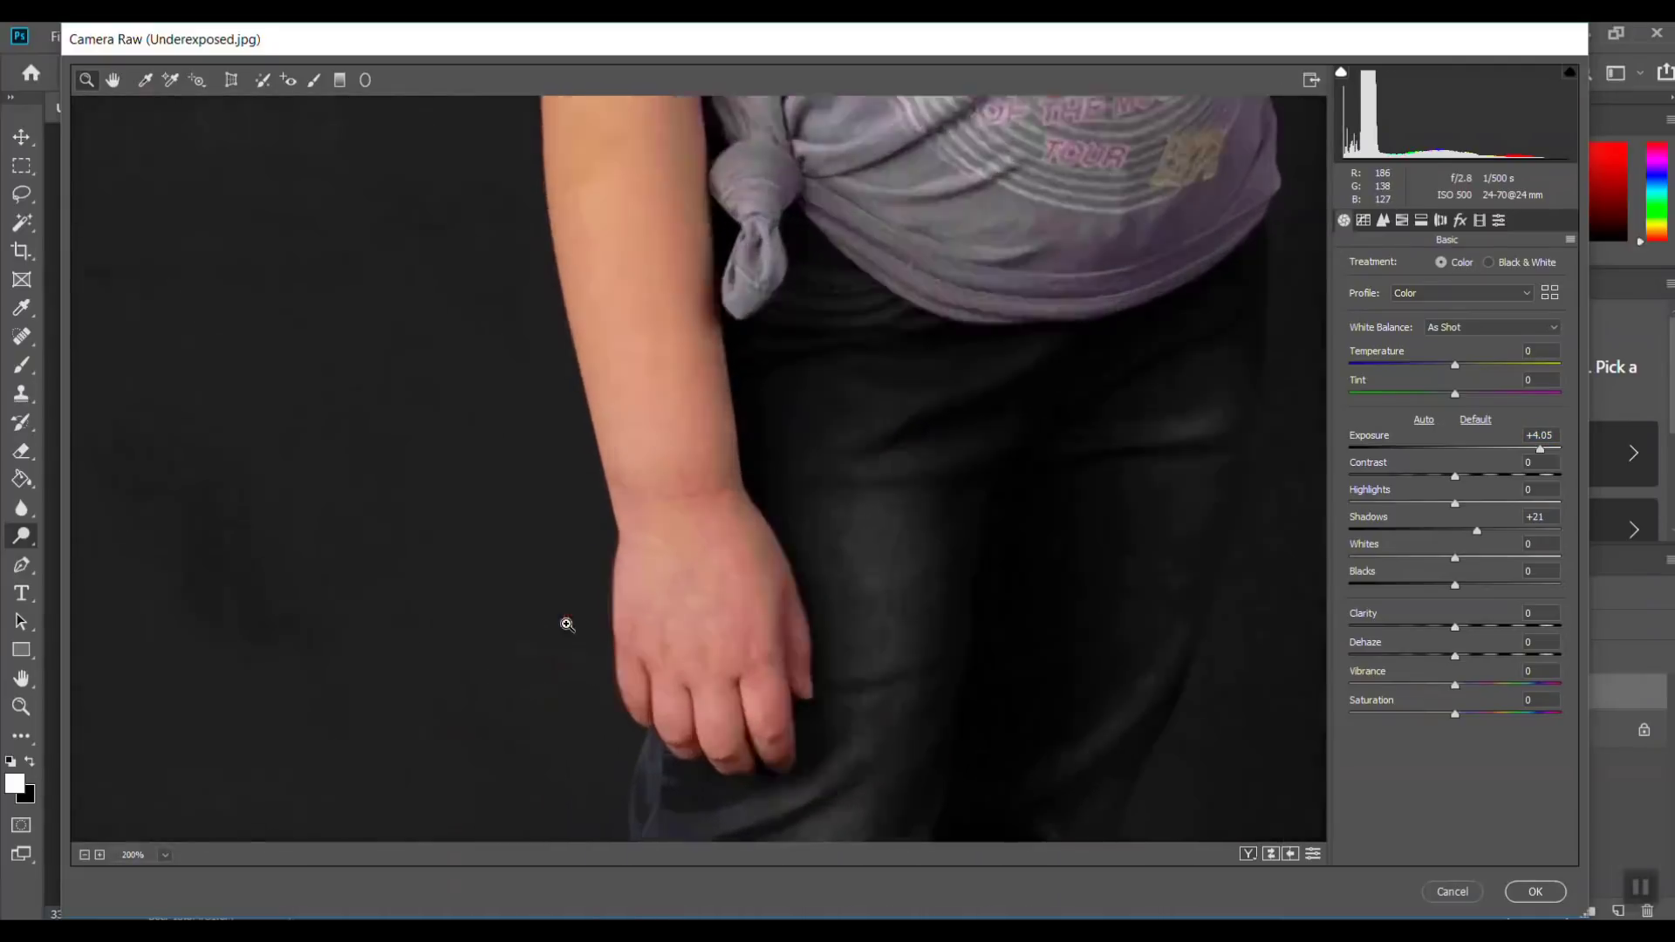
left_click(760, 452)
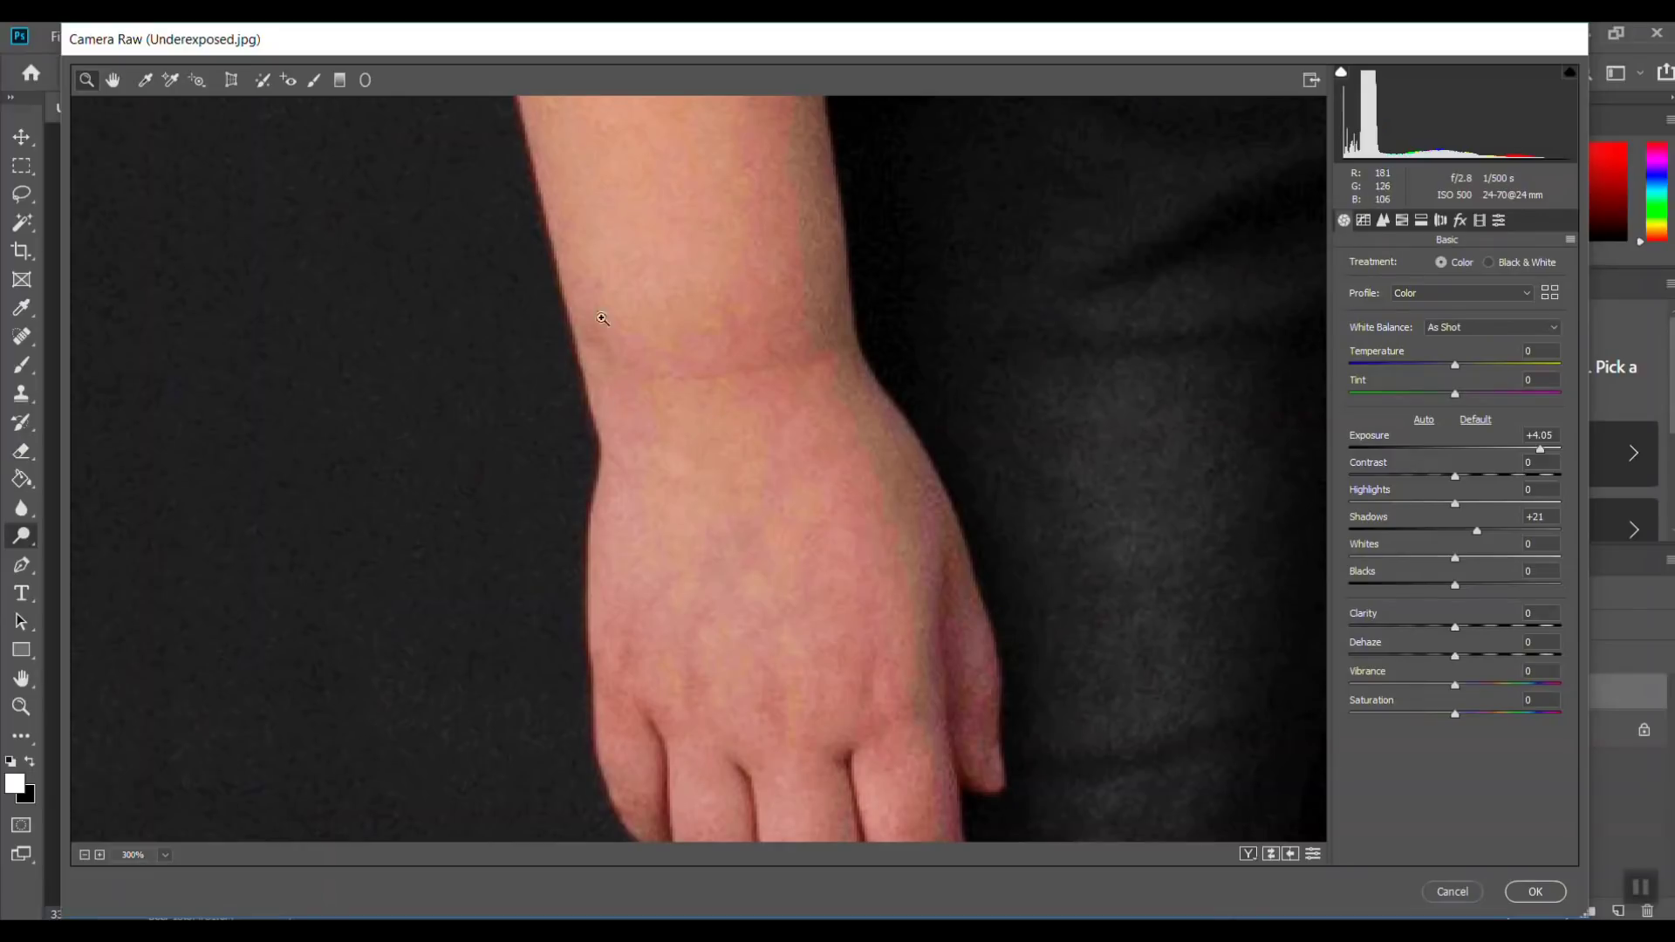
left_click(355, 310, "alt")
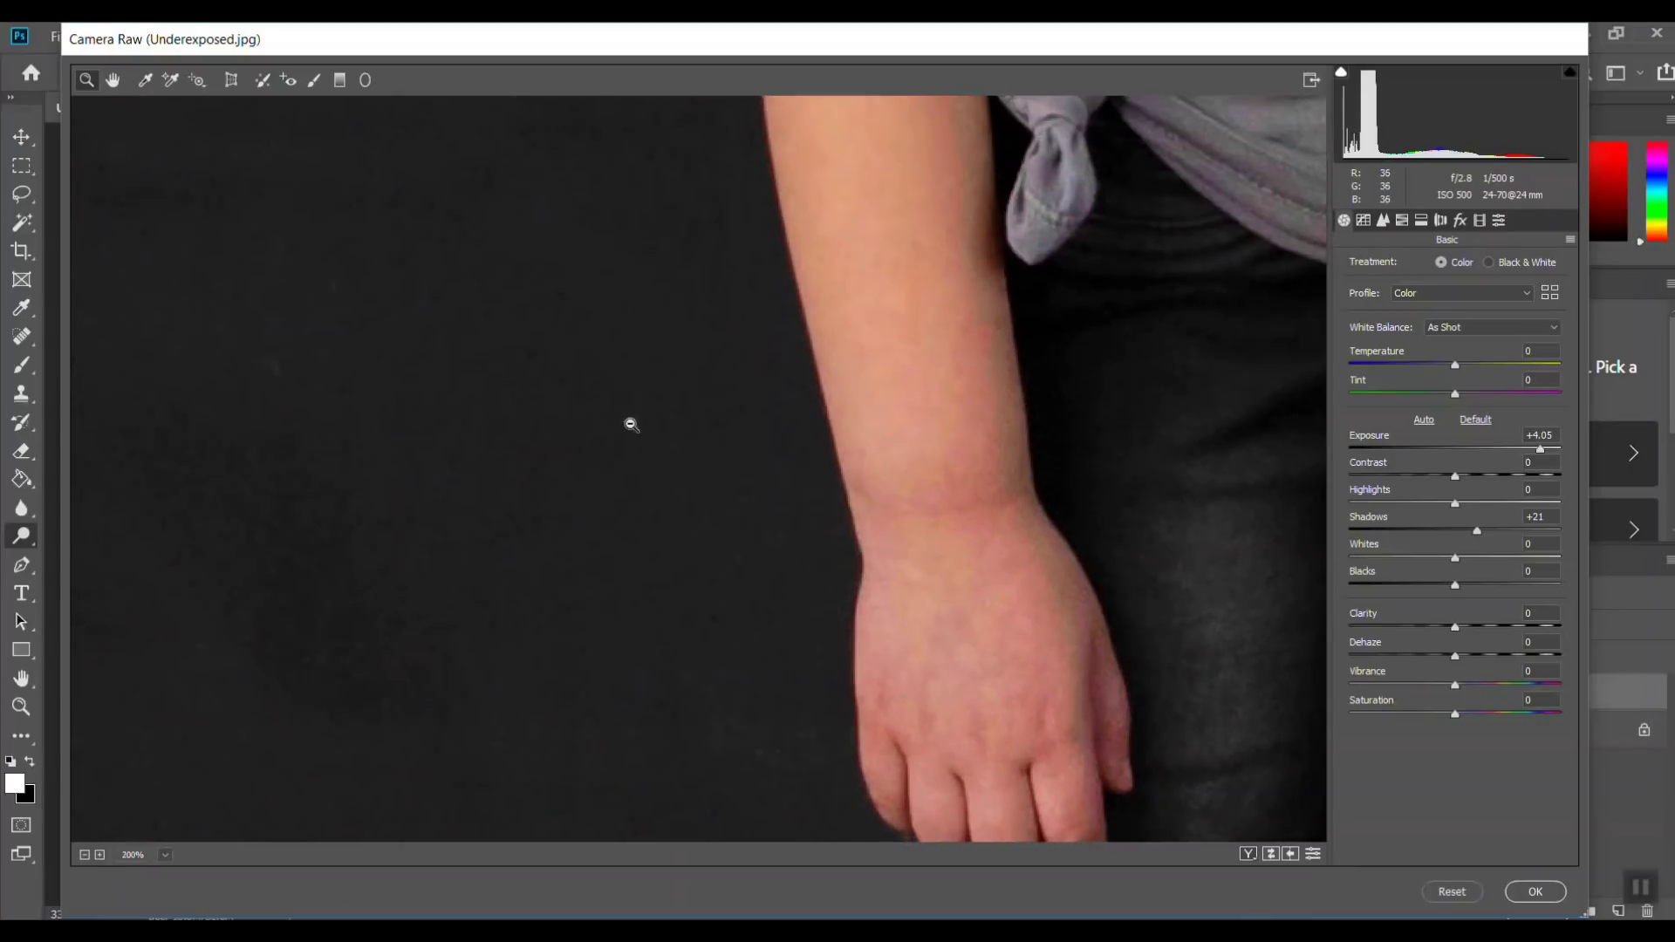
left_click(628, 422, "alt")
left_click(883, 418, "alt")
left_click(816, 342, "alt")
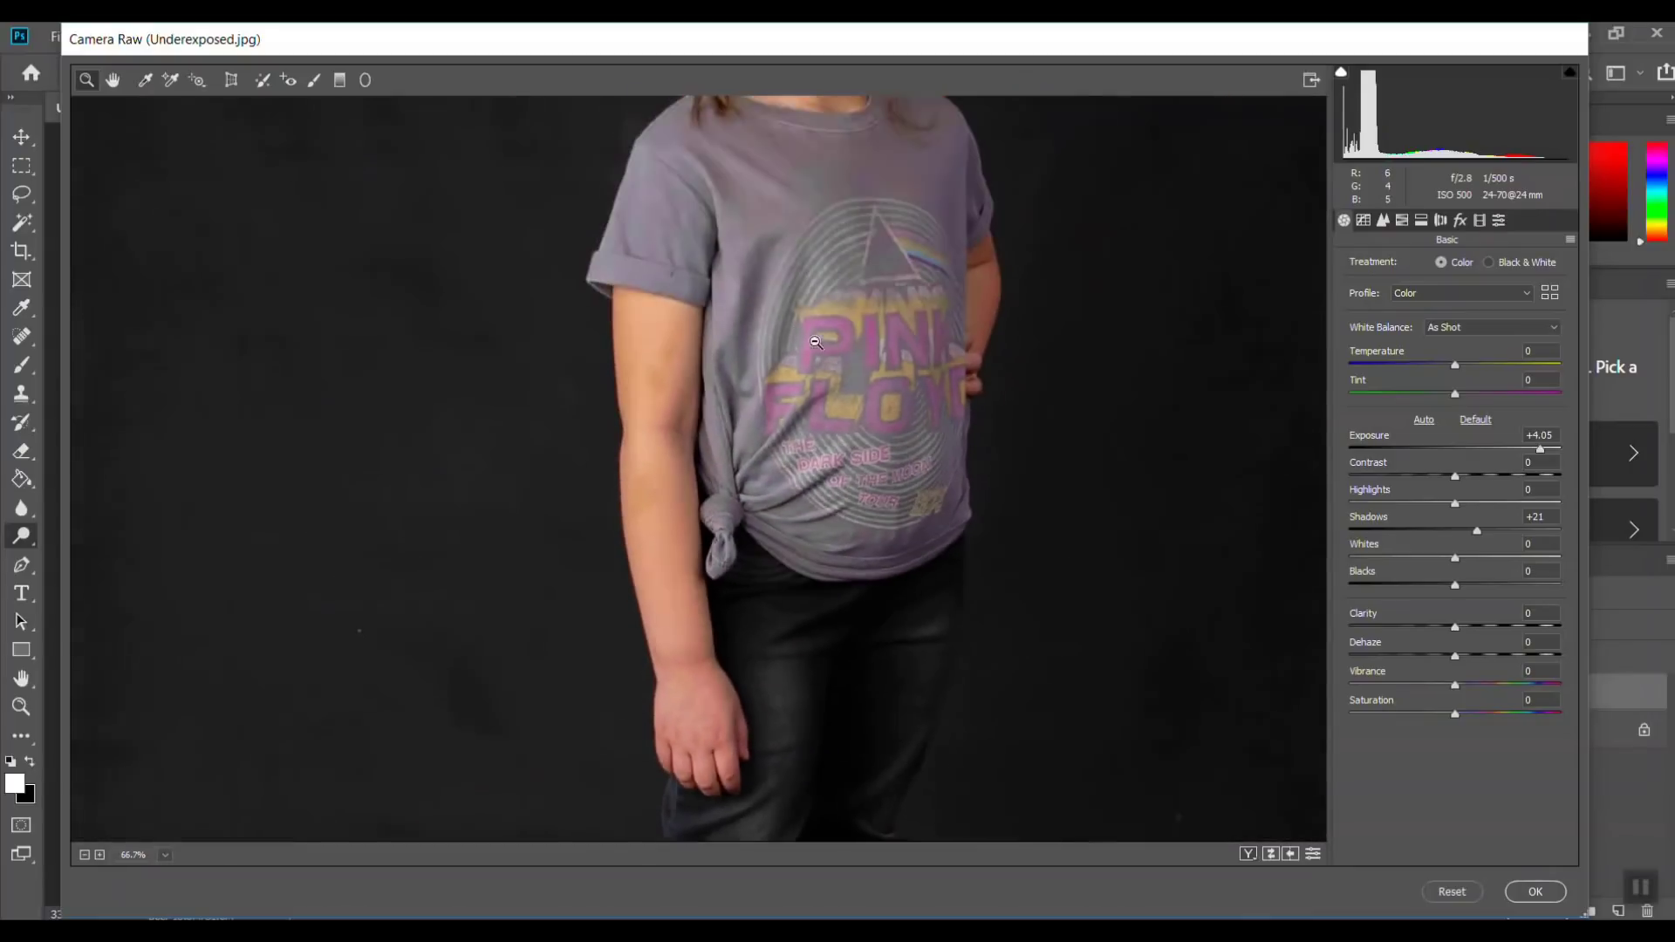
left_click(768, 566, "alt")
left_click(769, 567, "alt")
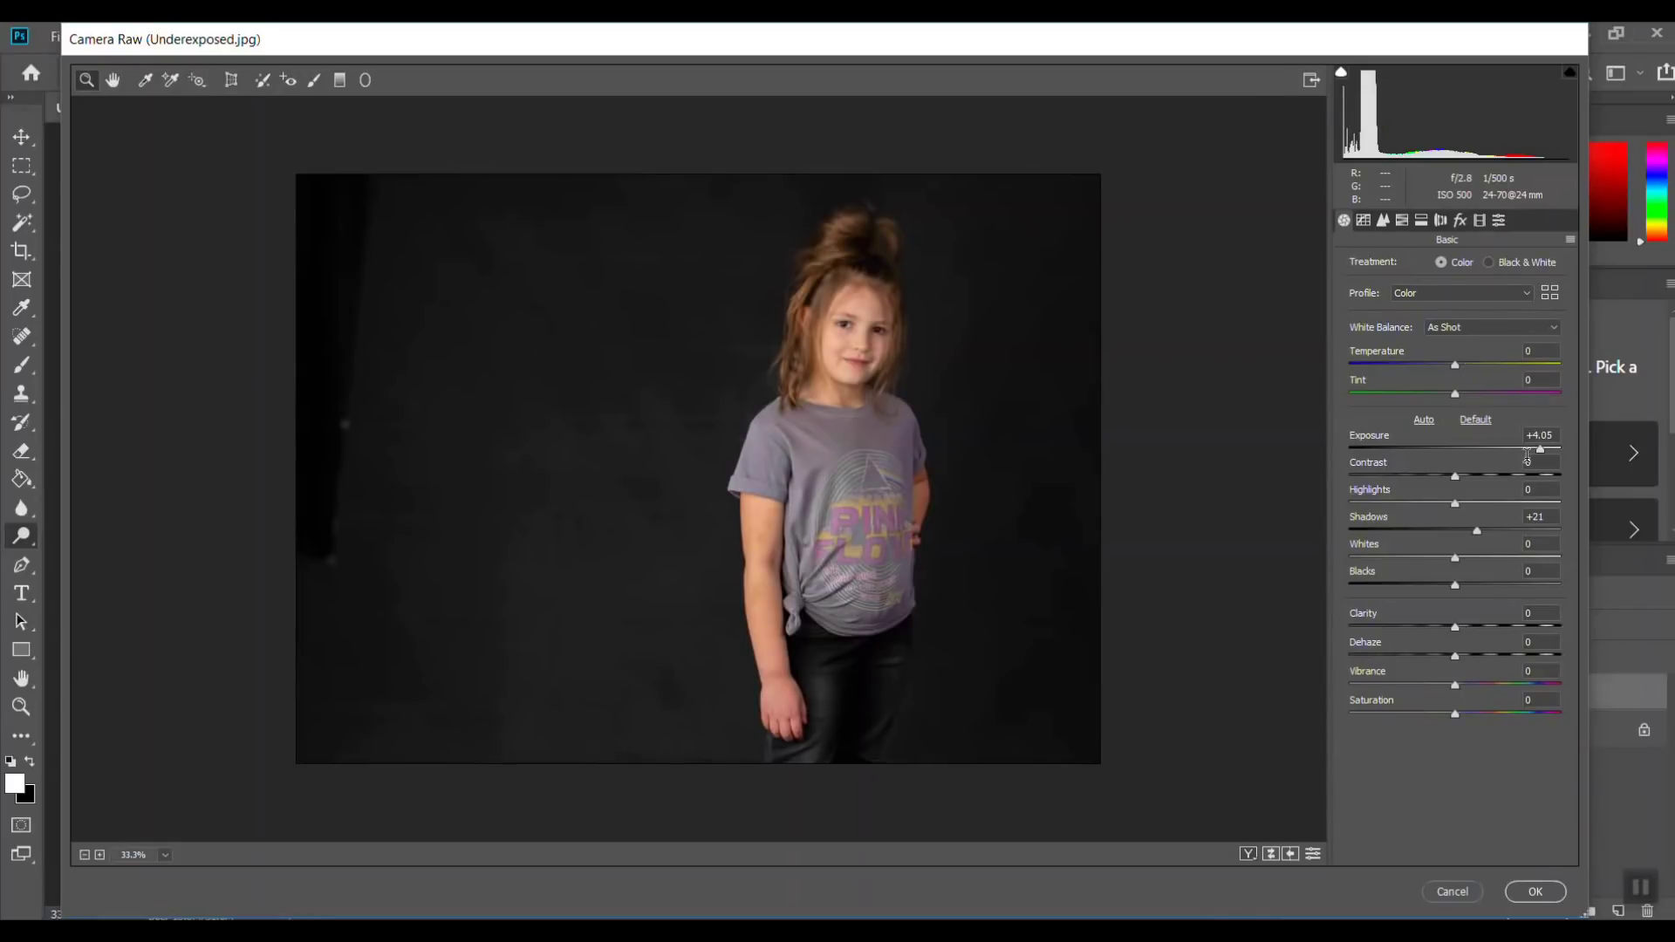
mouse_move(1454, 503)
left_mouse_down()
mouse_move(1423, 504)
mouse_move(1489, 517)
mouse_move(1468, 518)
left_mouse_up()
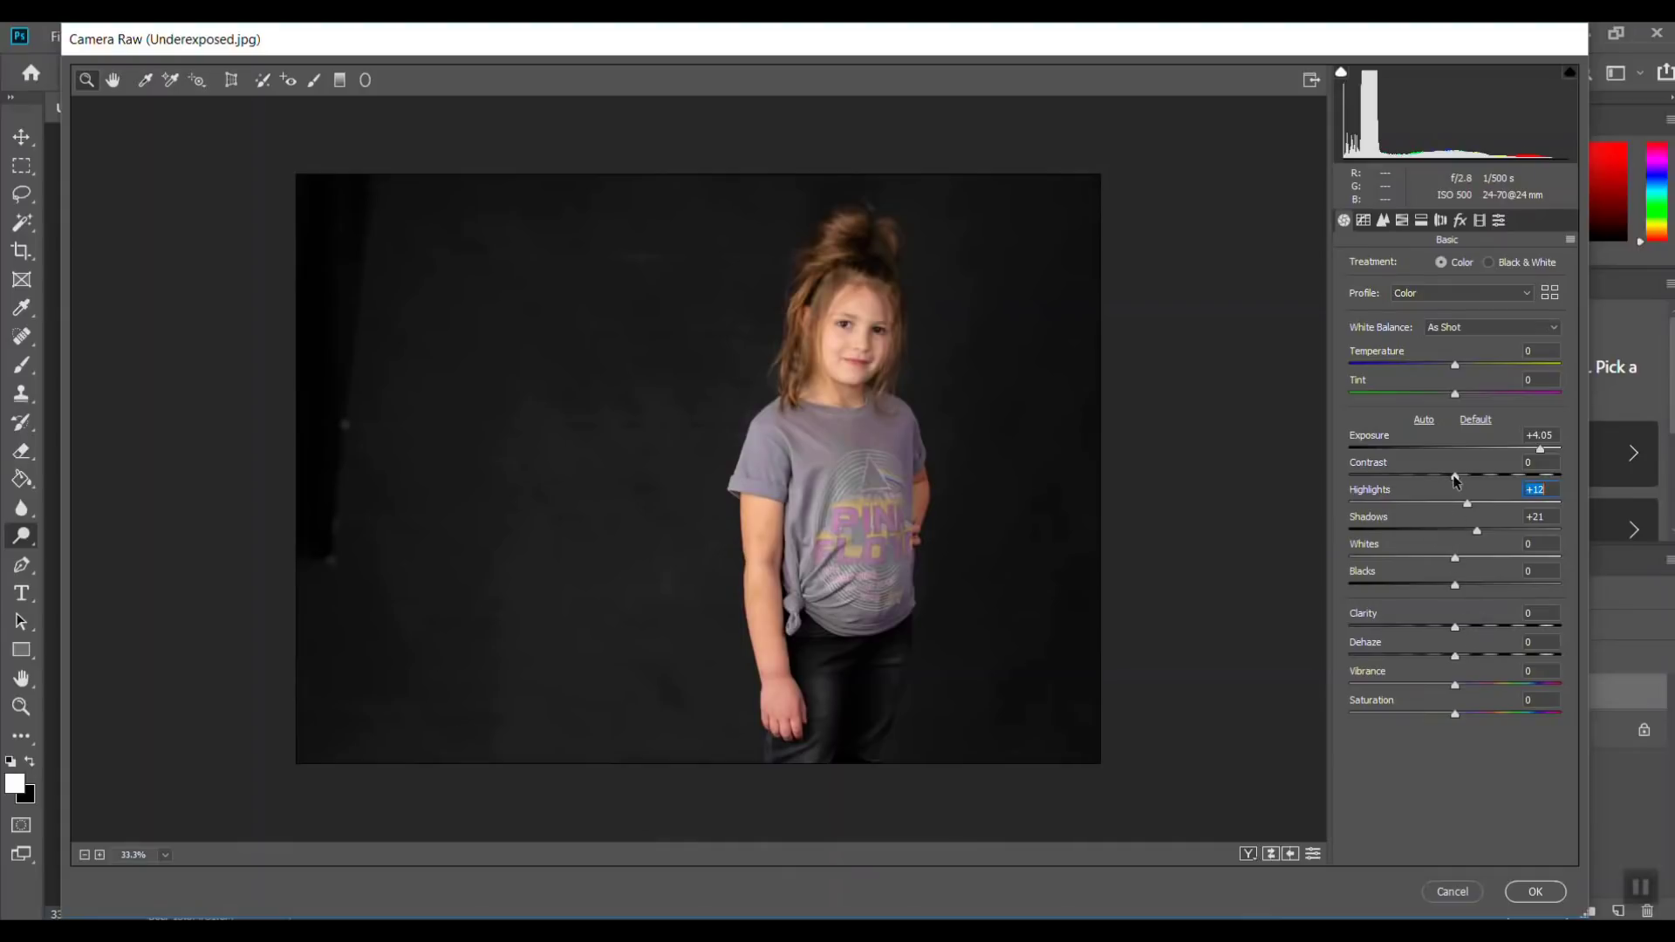
left_click_drag(1454, 476, 1472, 481)
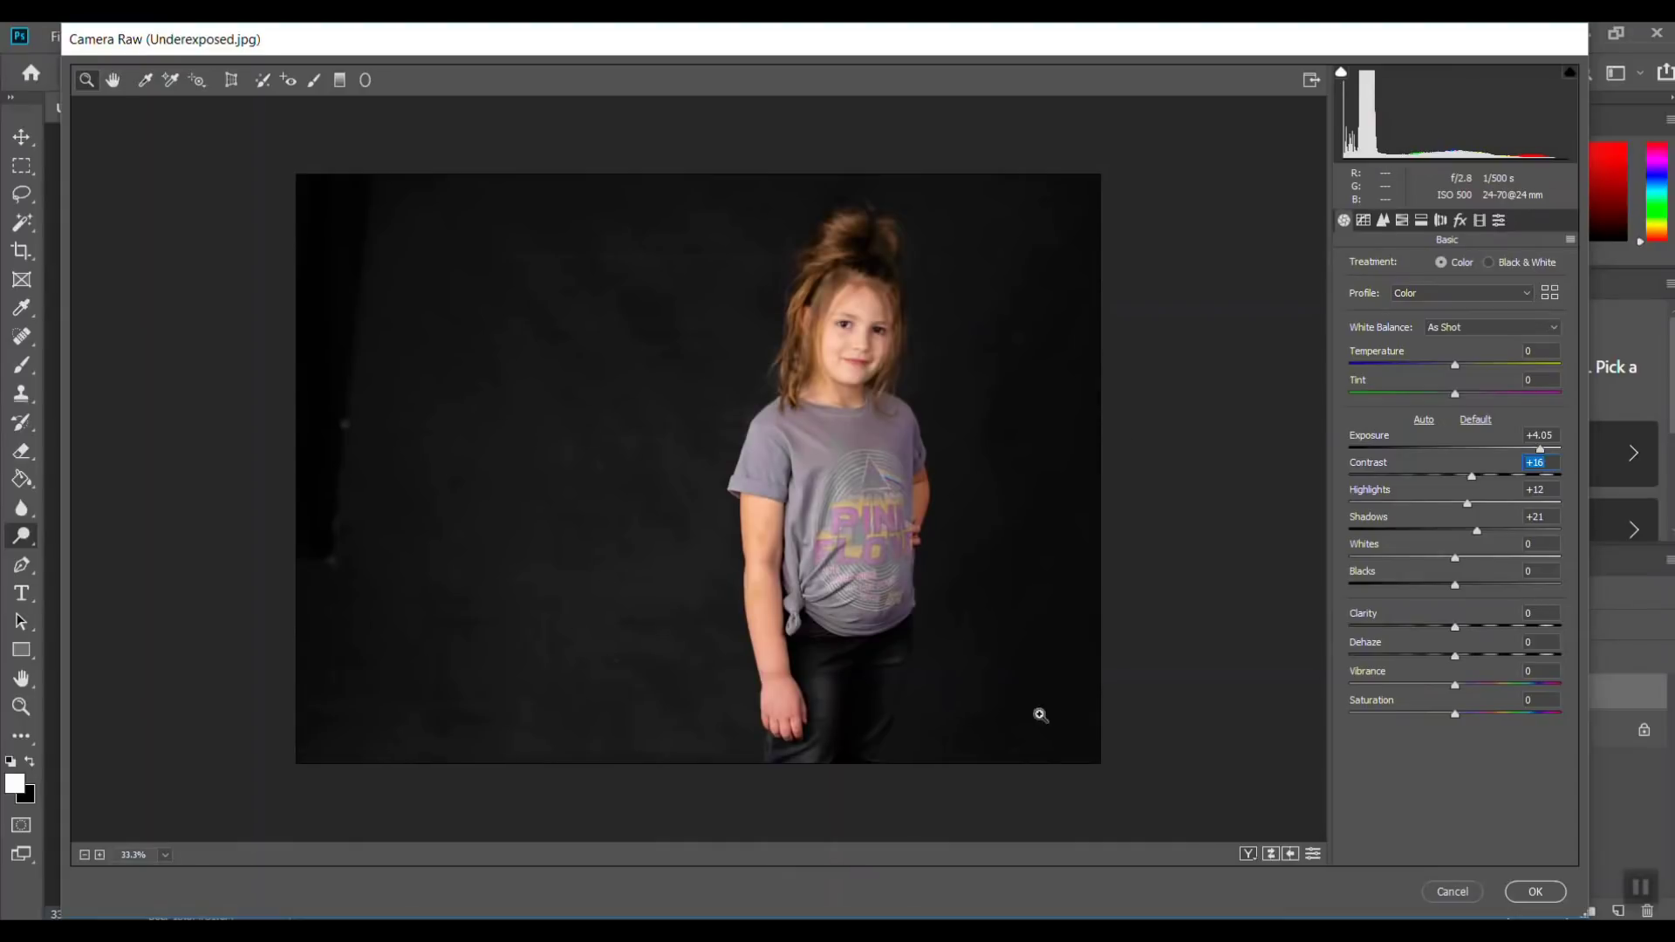
Apply the Camera Raw correction, then compare Overexposed.psd and Underexposed.jpg, ending on Overexposed.psd
left_click(1537, 891)
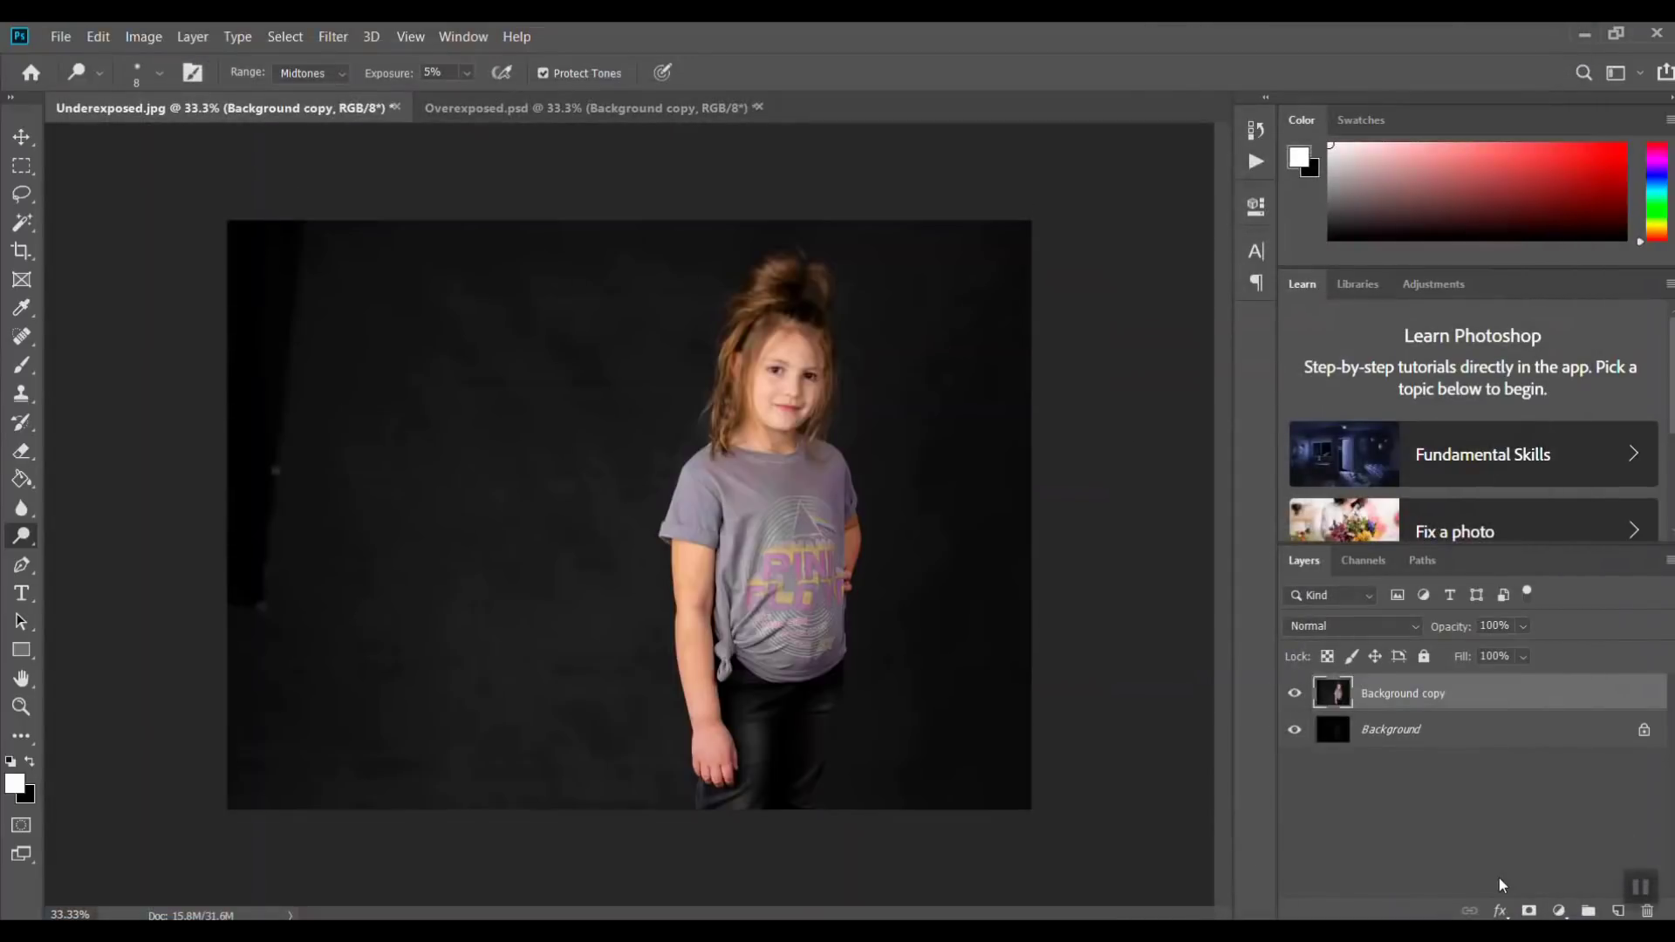
left_click(557, 112)
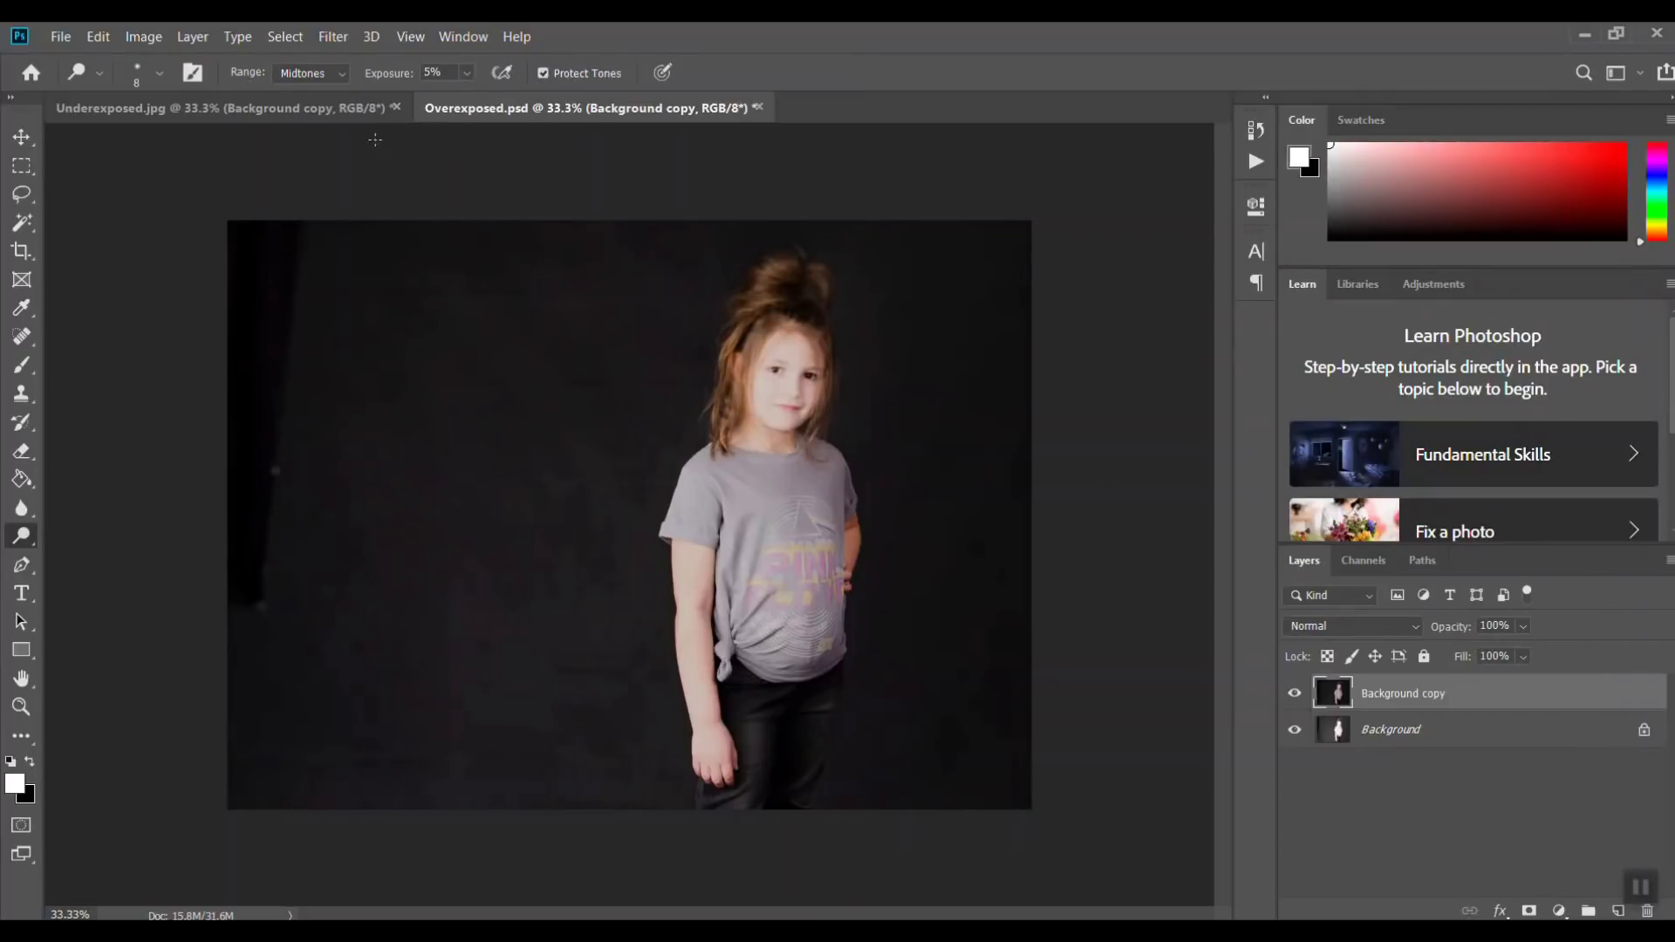
left_click(300, 111)
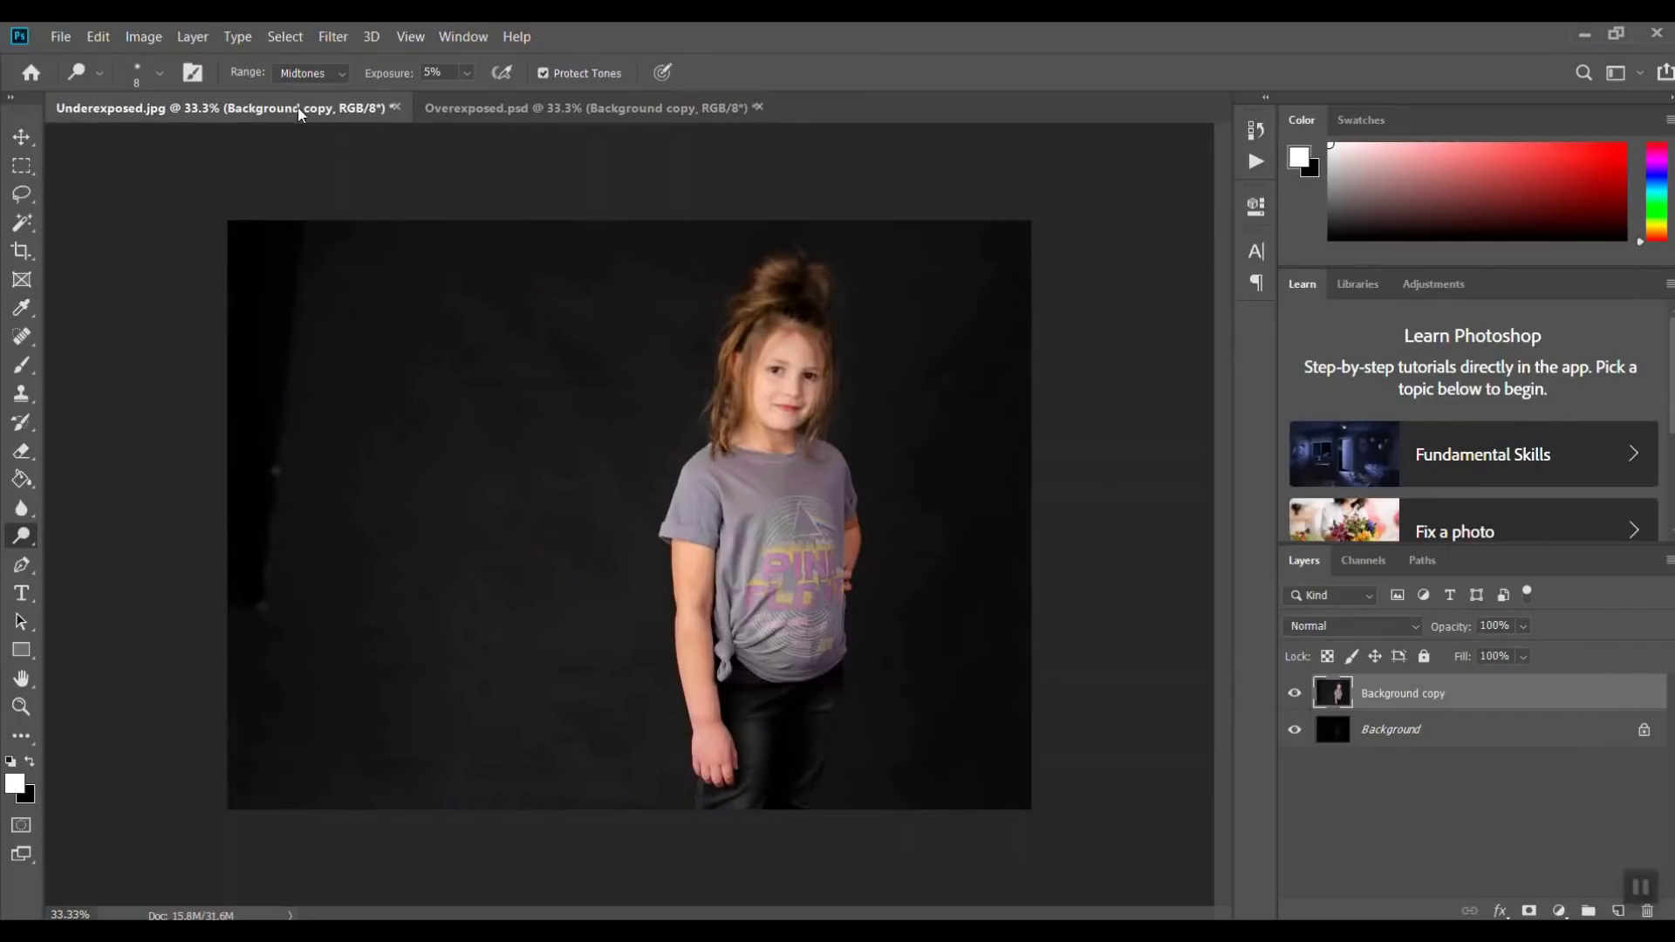
left_click(599, 115)
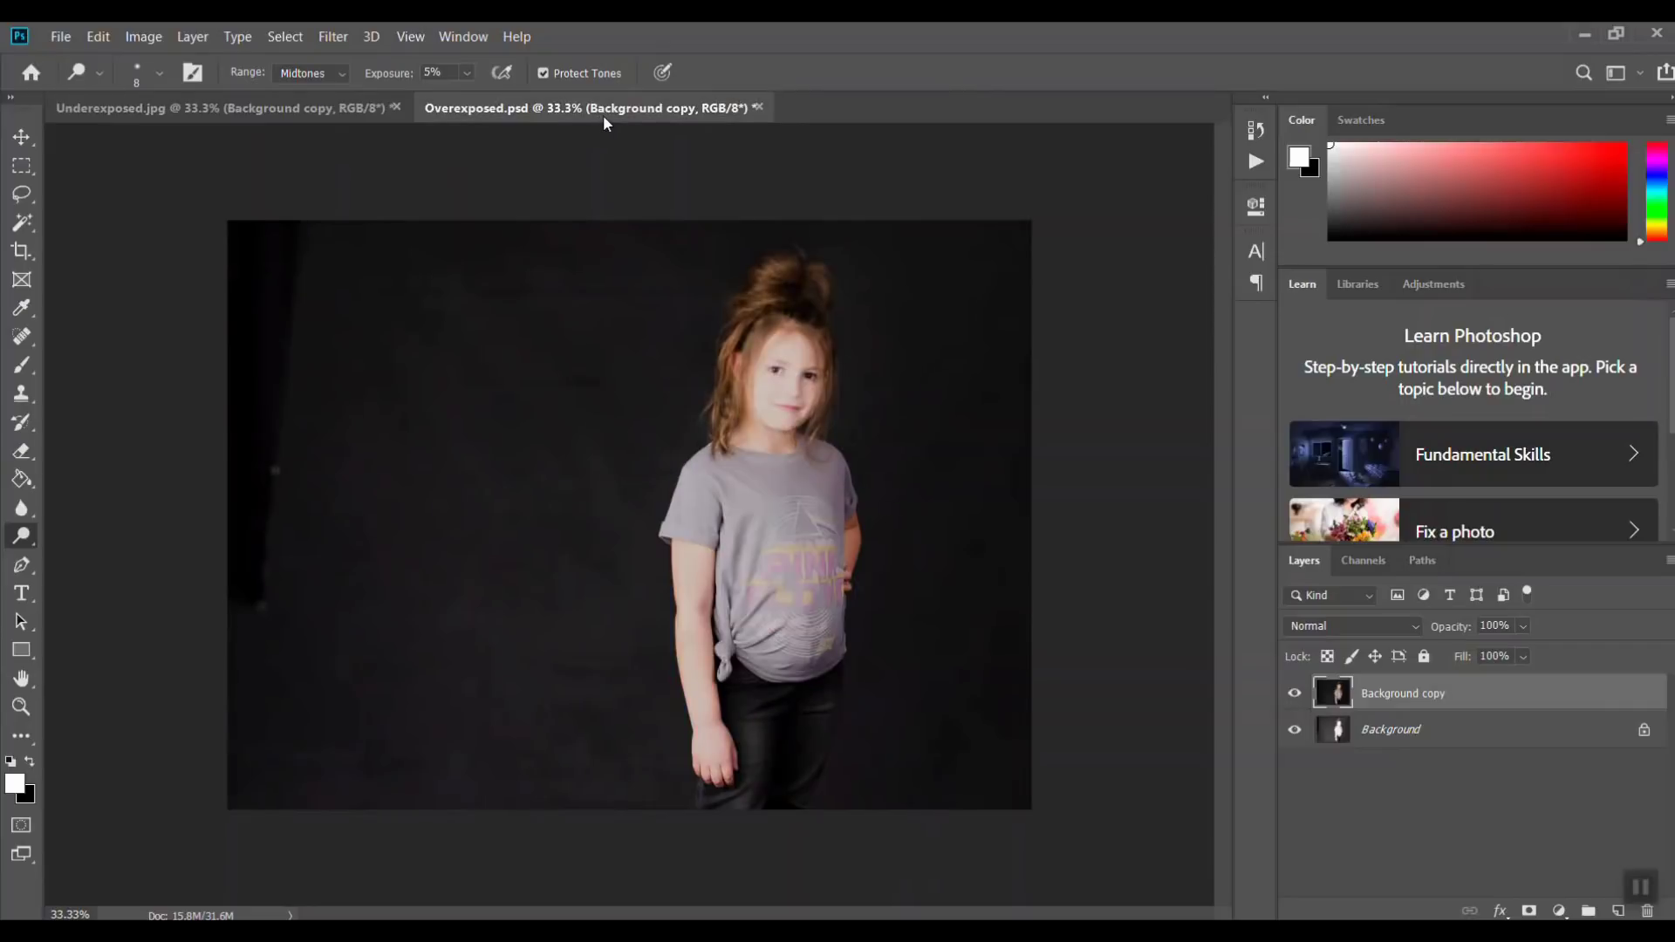